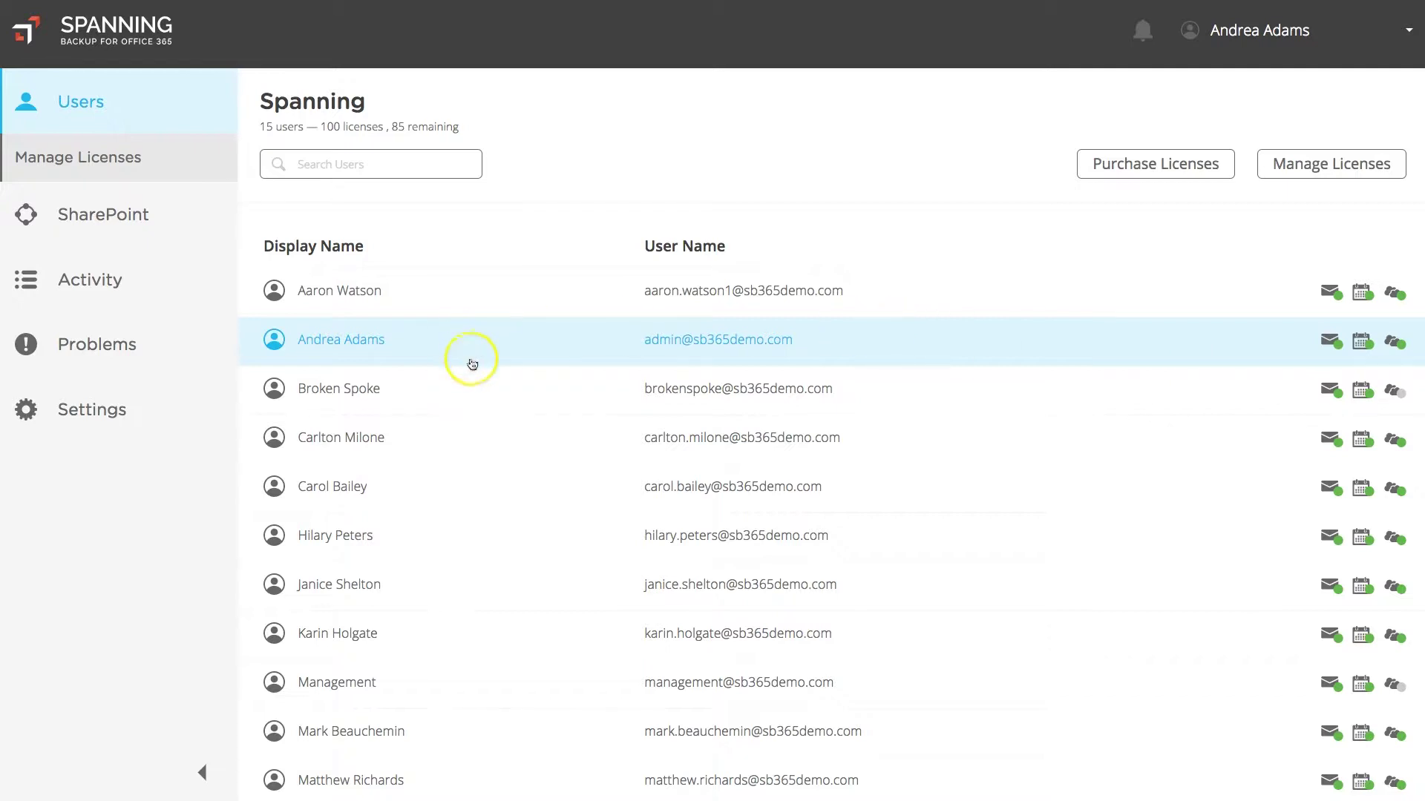
# Step: Open the source user's mail backups, shown at the Mar 27, 2018 2:04 PM snapshot
pyautogui.click(458, 490)
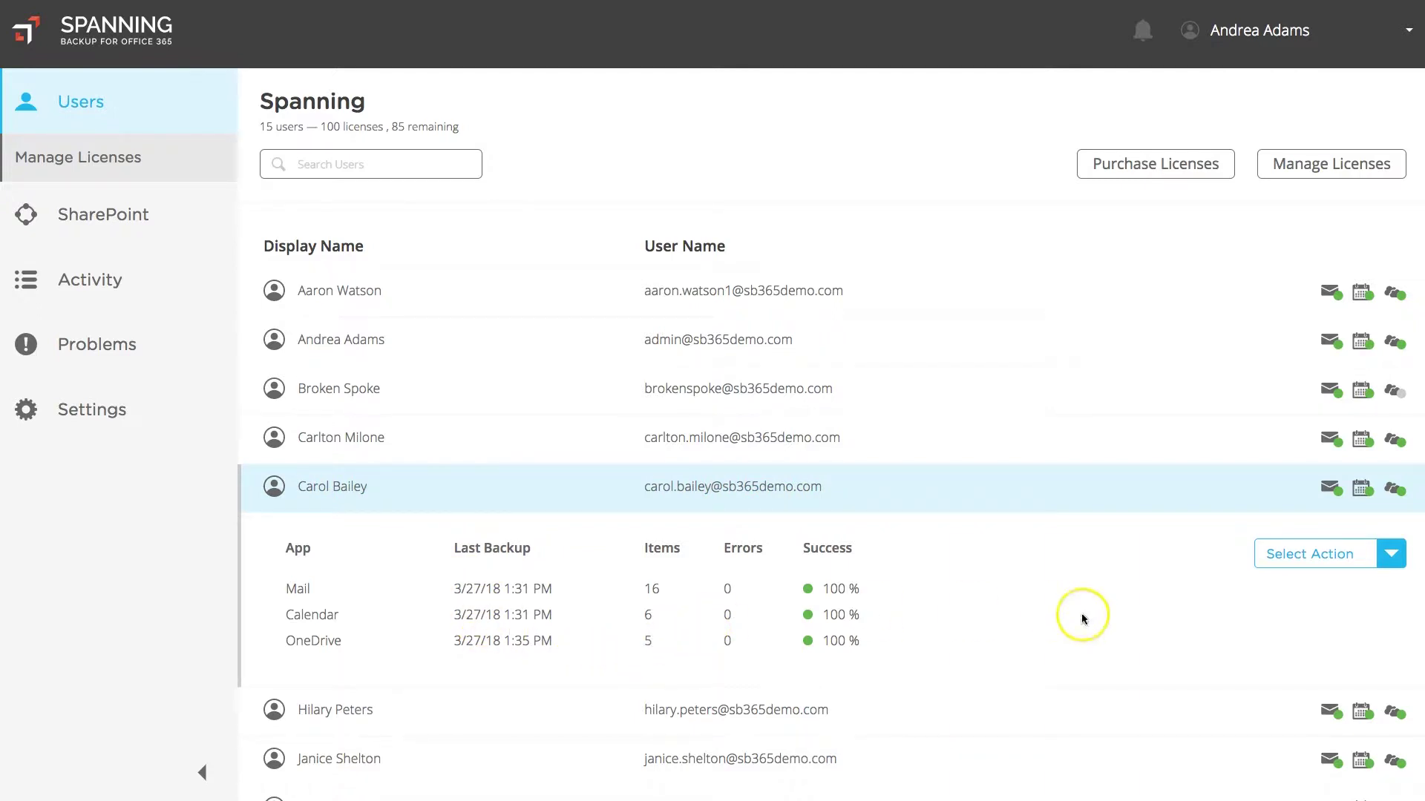
pyautogui.click(1342, 566)
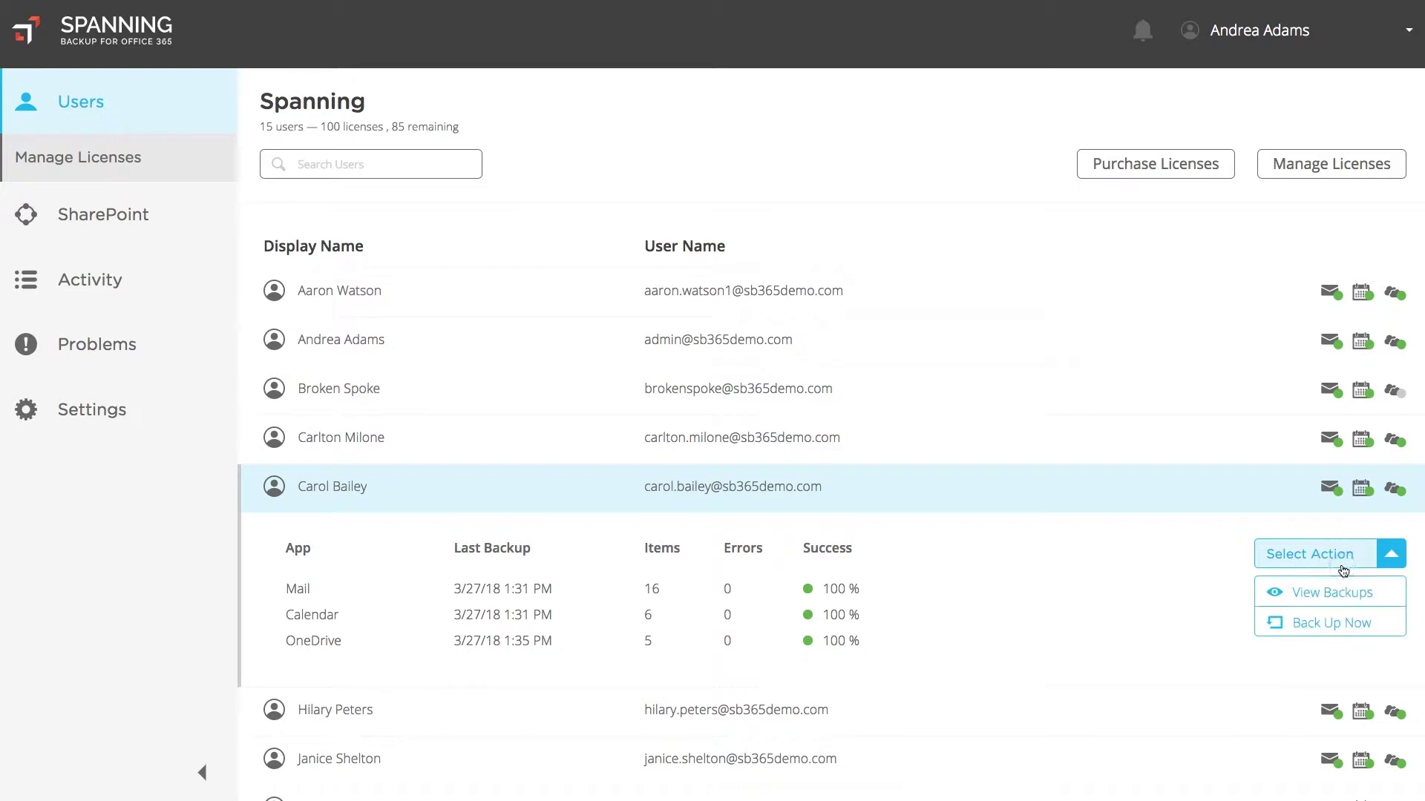
pyautogui.click(1349, 593)
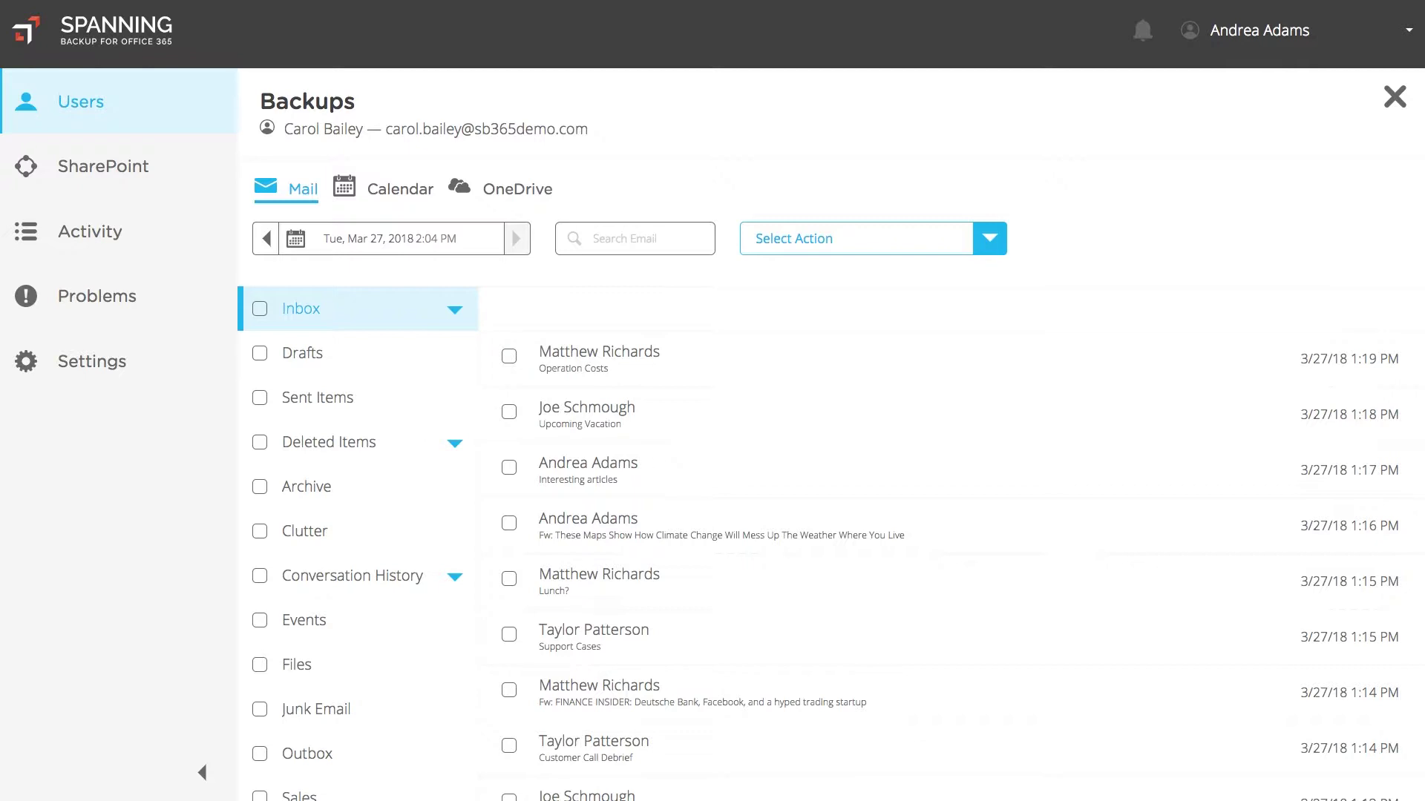
# Step: Load the Mar 18, 2018 backup and mark three Channel Futures messages
pyautogui.click(447, 236)
pyautogui.click(311, 487)
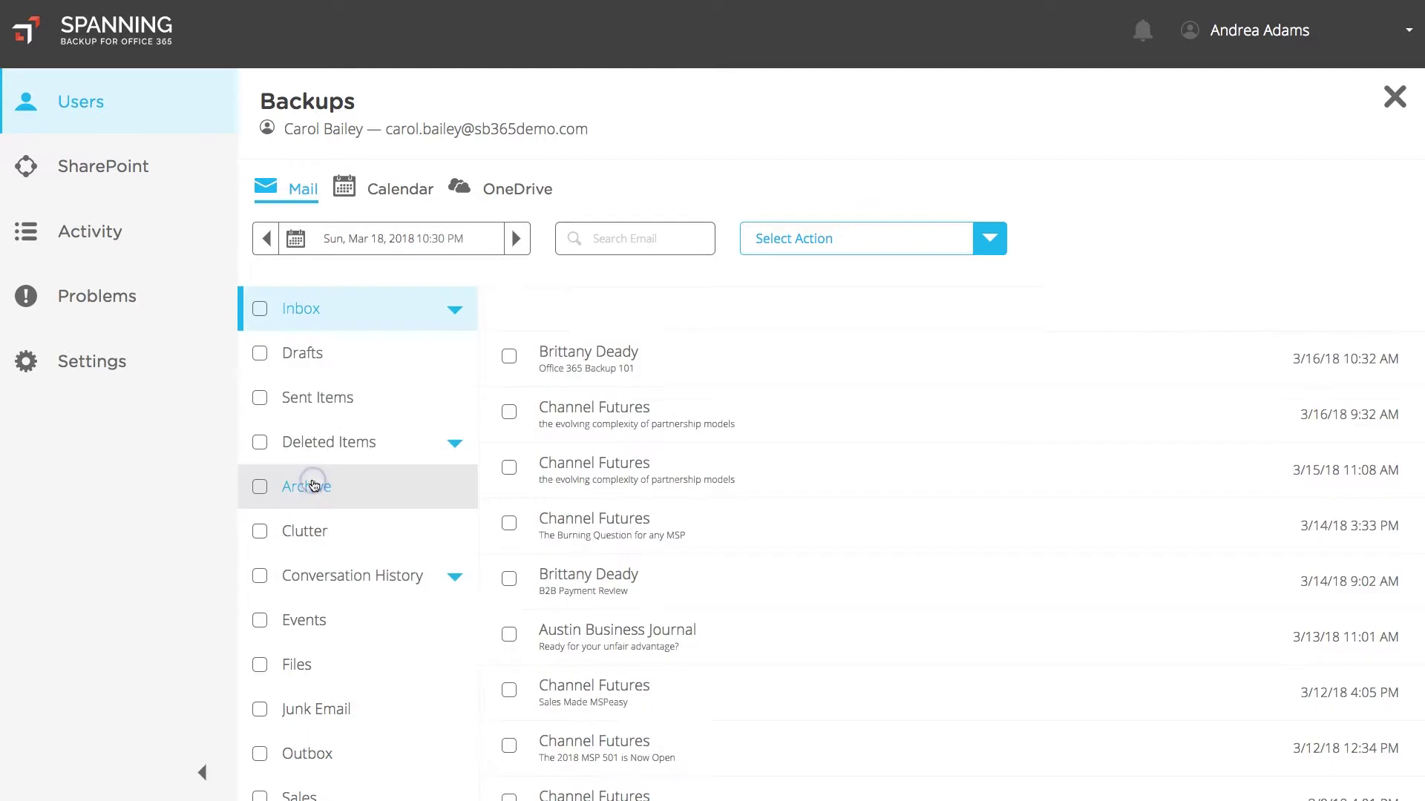
pyautogui.click(509, 413)
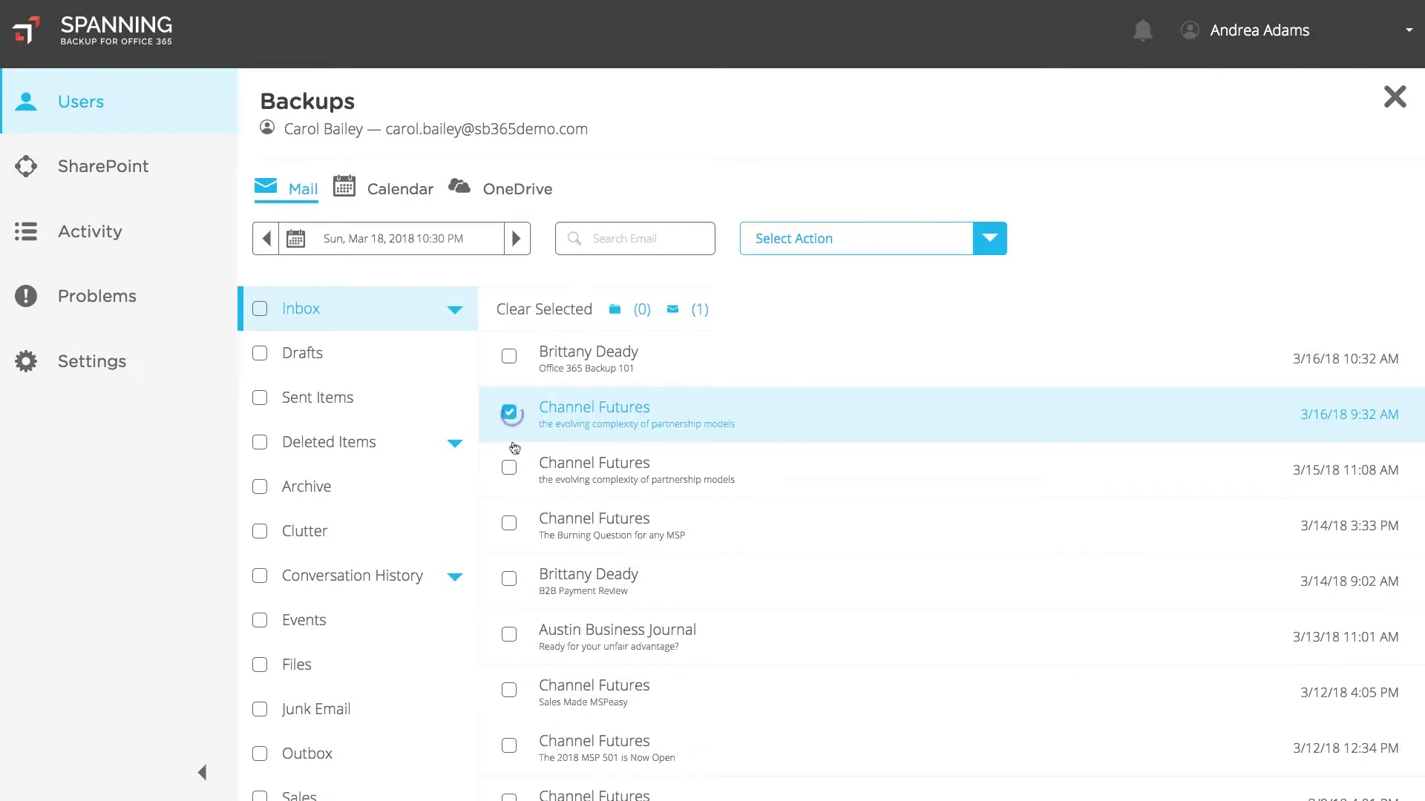
pyautogui.click(509, 467)
pyautogui.click(510, 523)
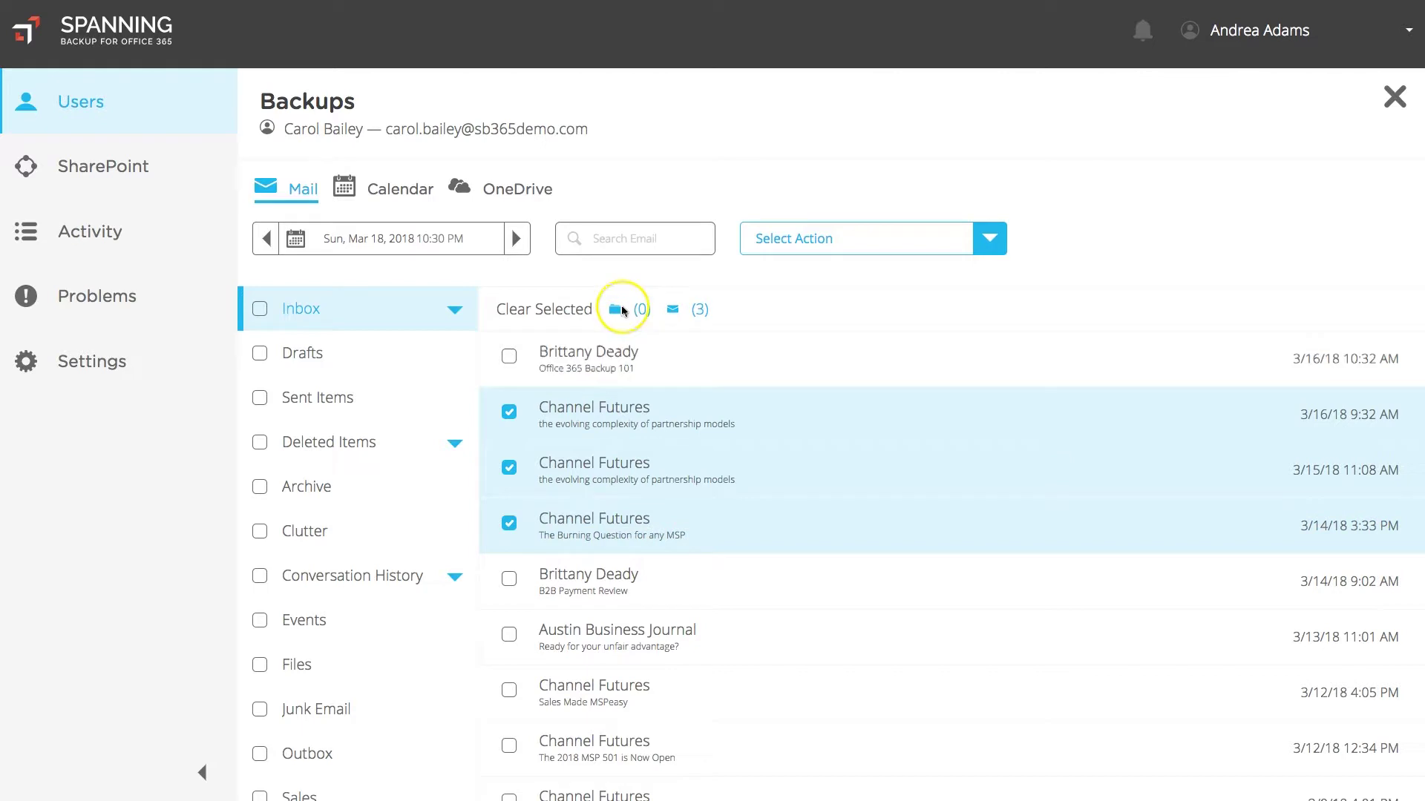
# Step: Search the backed-up mail for 'Sale', then clear the search
pyautogui.click(639, 240)
pyautogui.write('Sales')
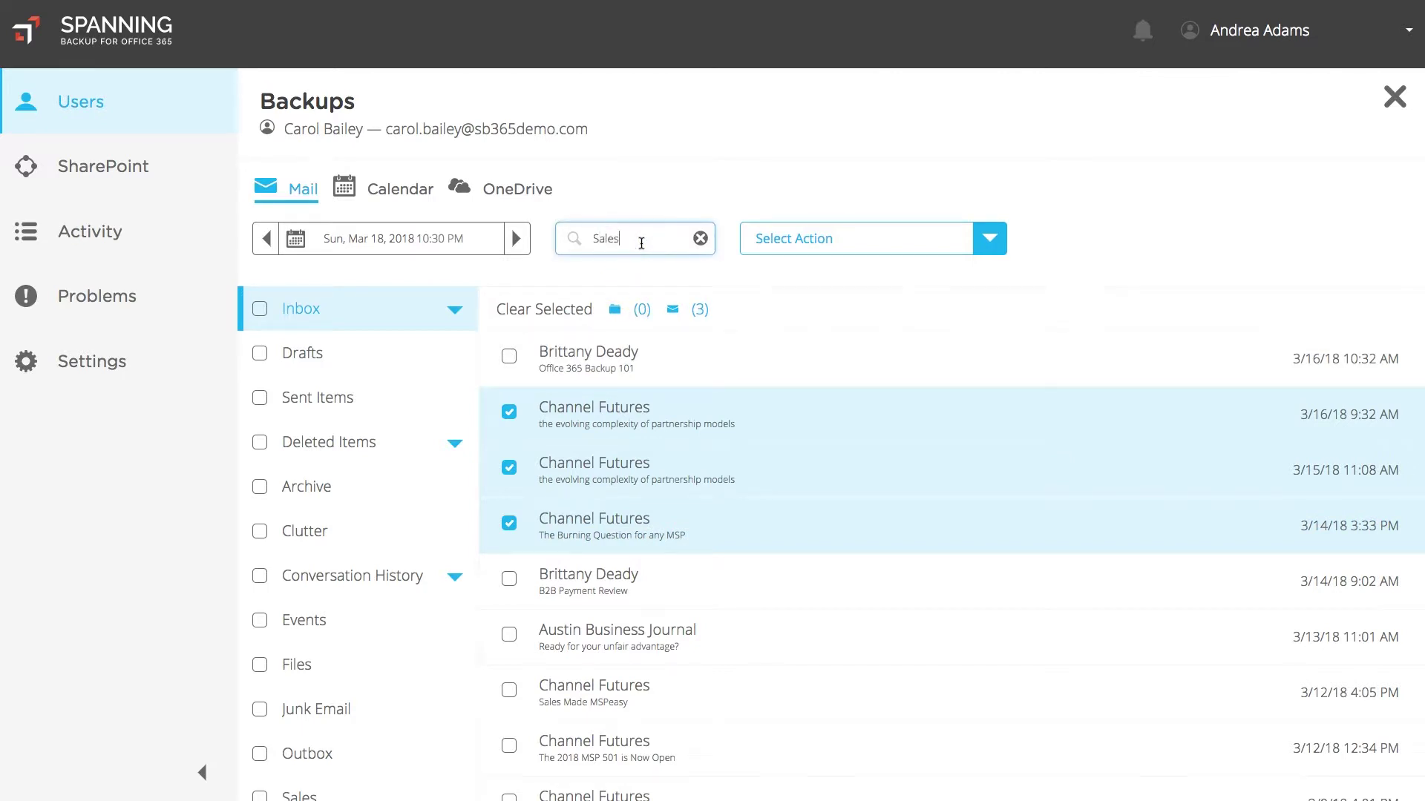
pyautogui.press('Return')
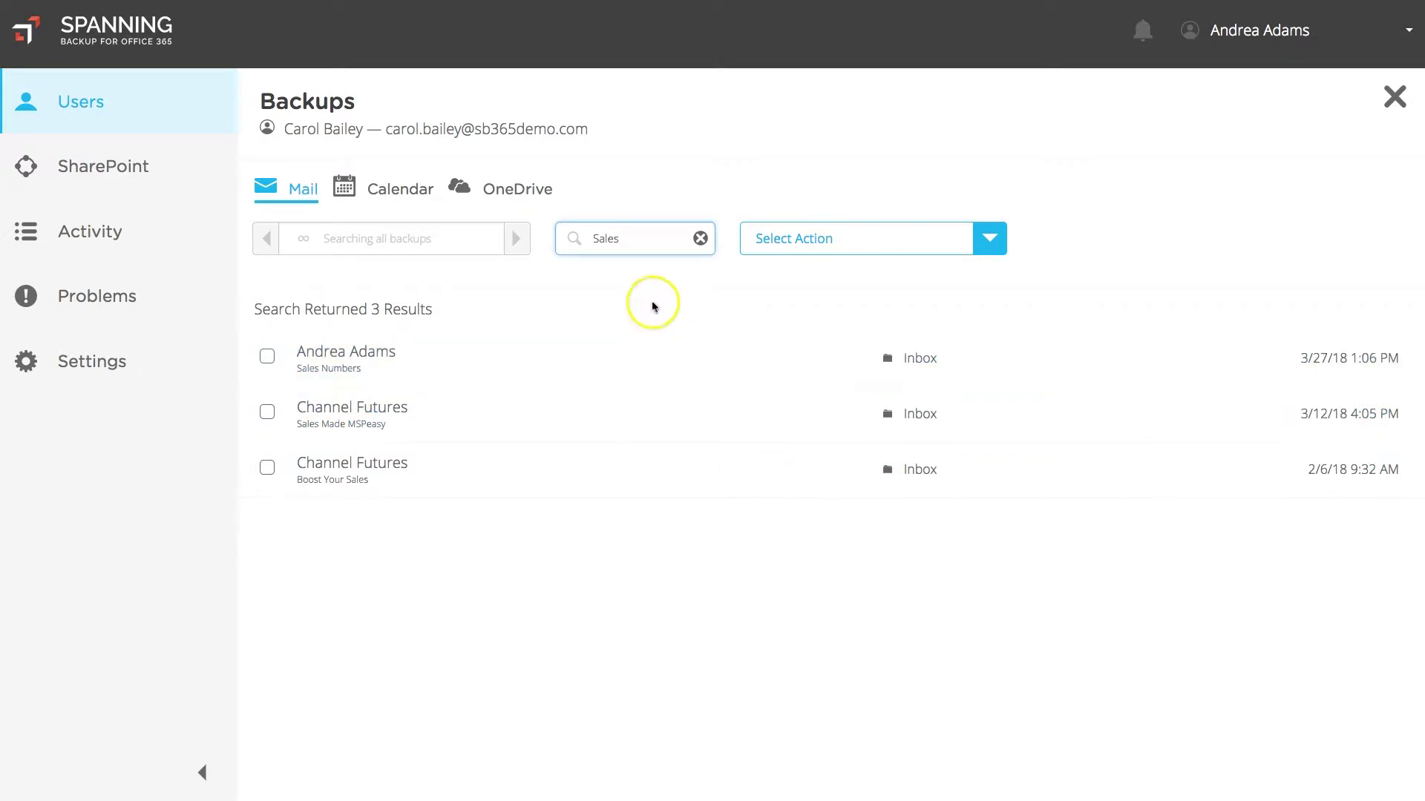
pyautogui.click(699, 238)
# Step: Reload Mar 18 and mark the 3/16 and 3/15 Channel Futures messages plus Drafts and Sent Items
pyautogui.click(393, 255)
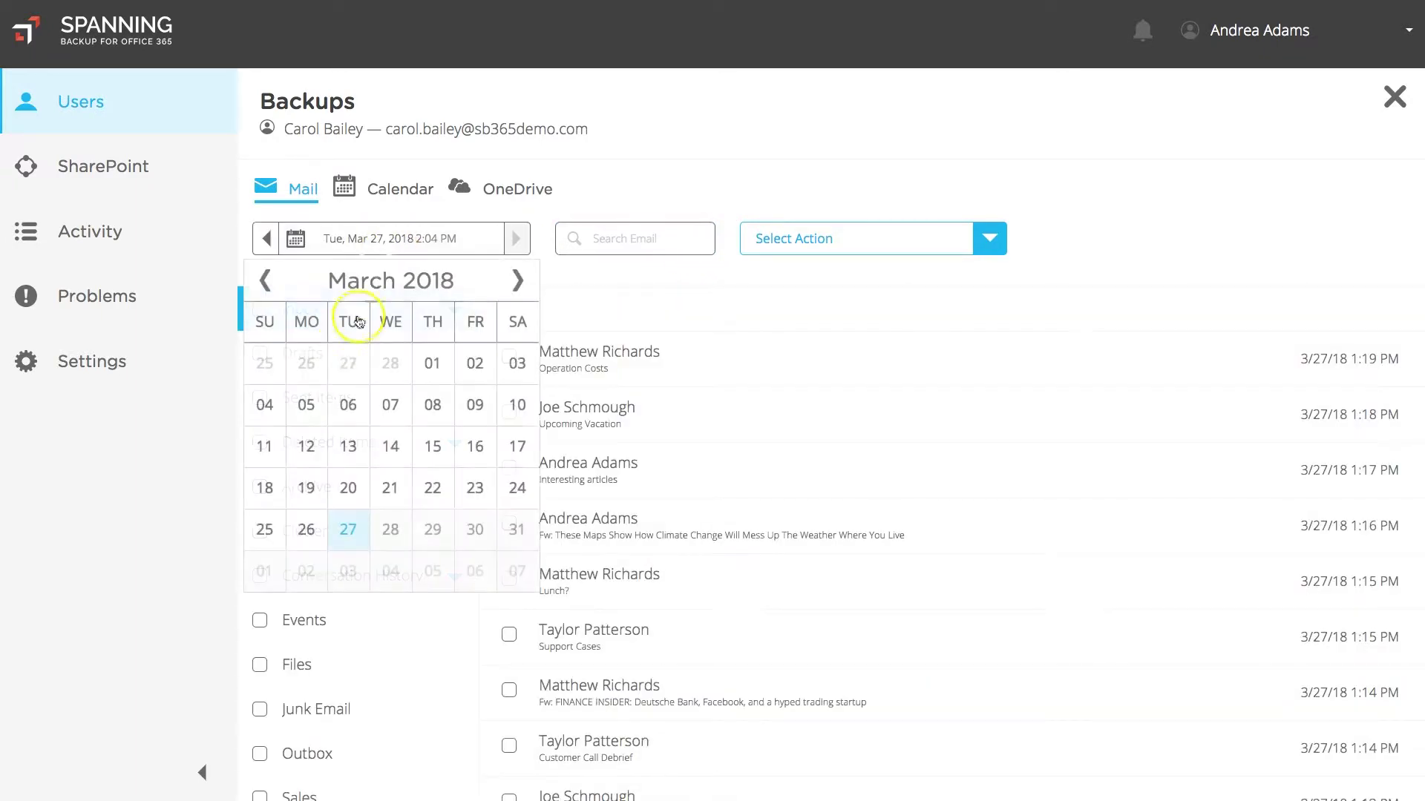
pyautogui.click(308, 488)
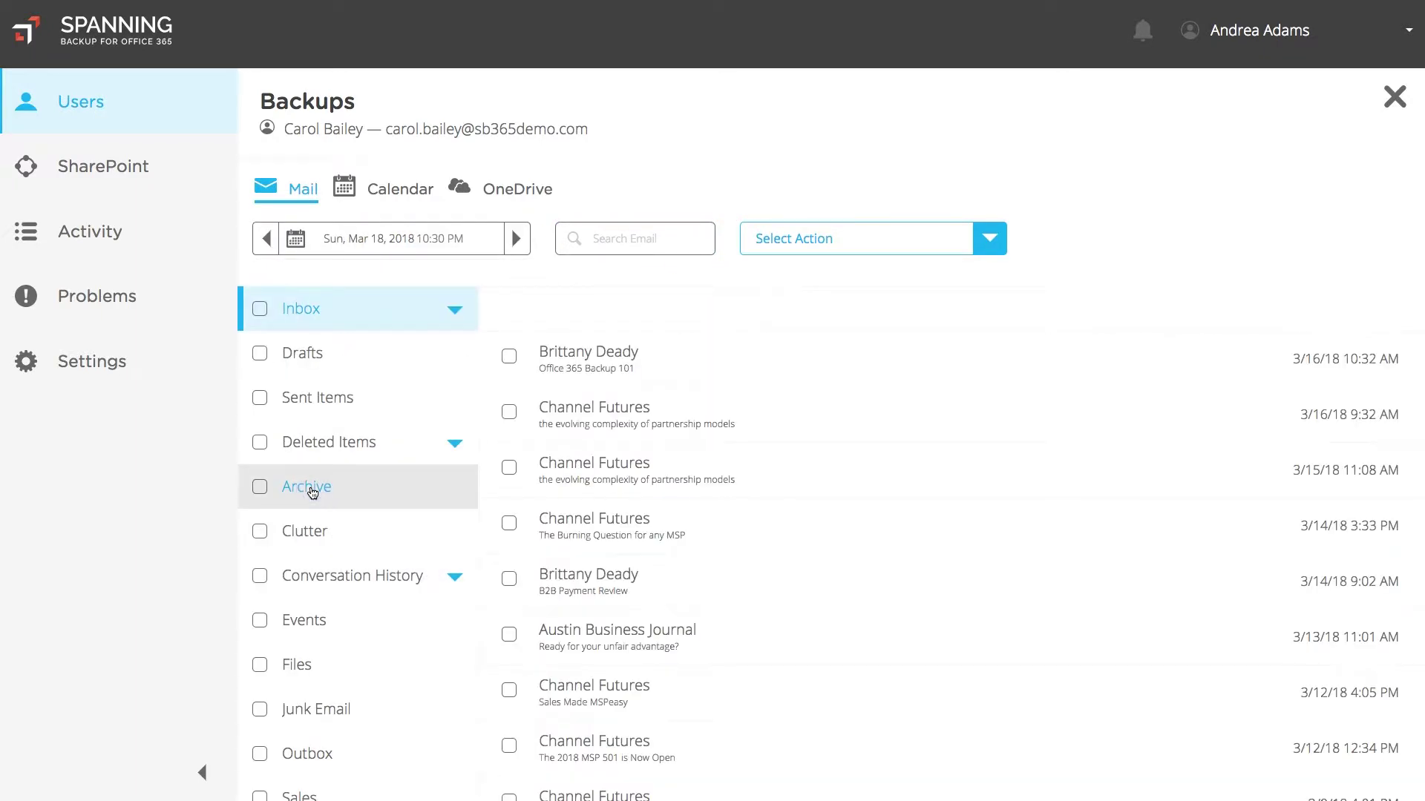
pyautogui.click(509, 412)
pyautogui.click(509, 466)
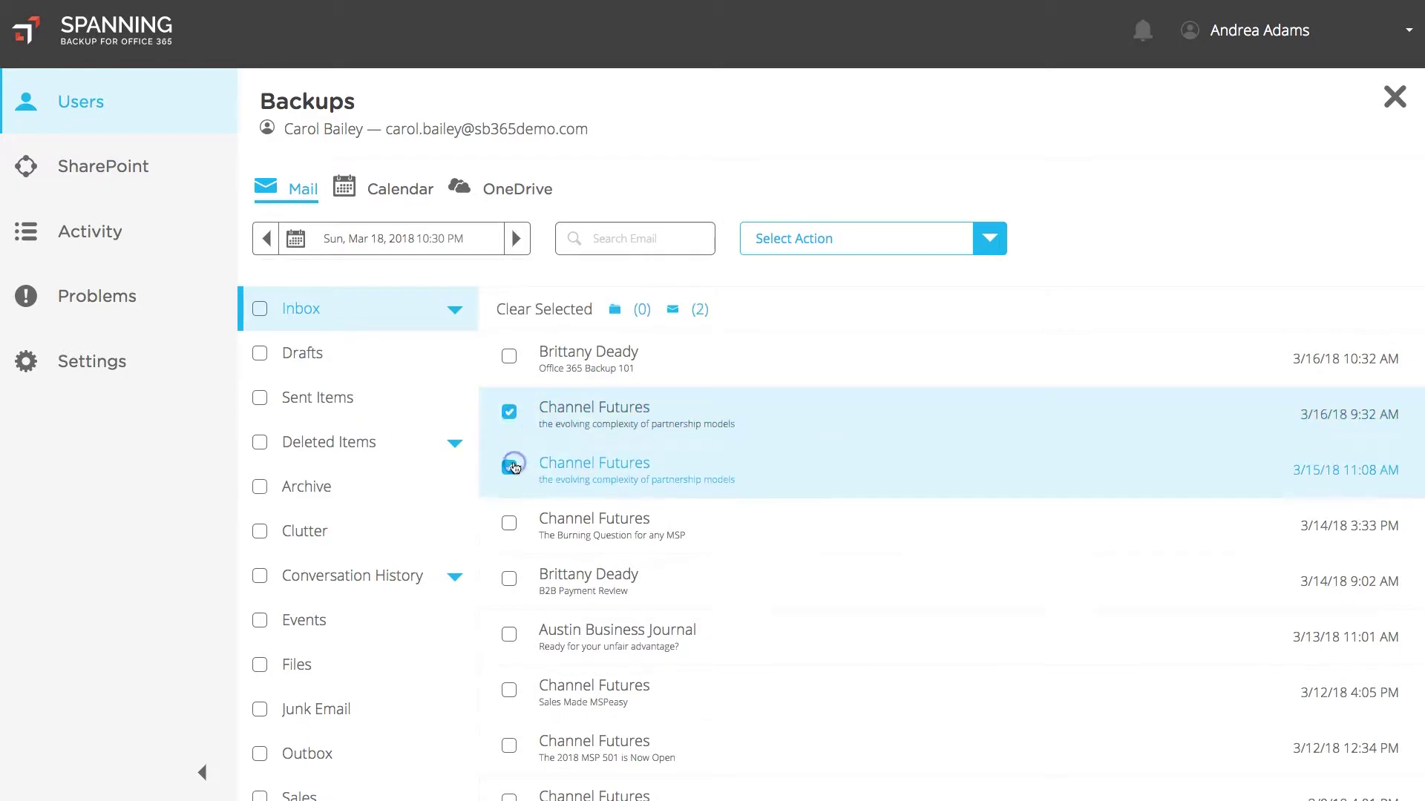
pyautogui.click(260, 353)
pyautogui.click(260, 399)
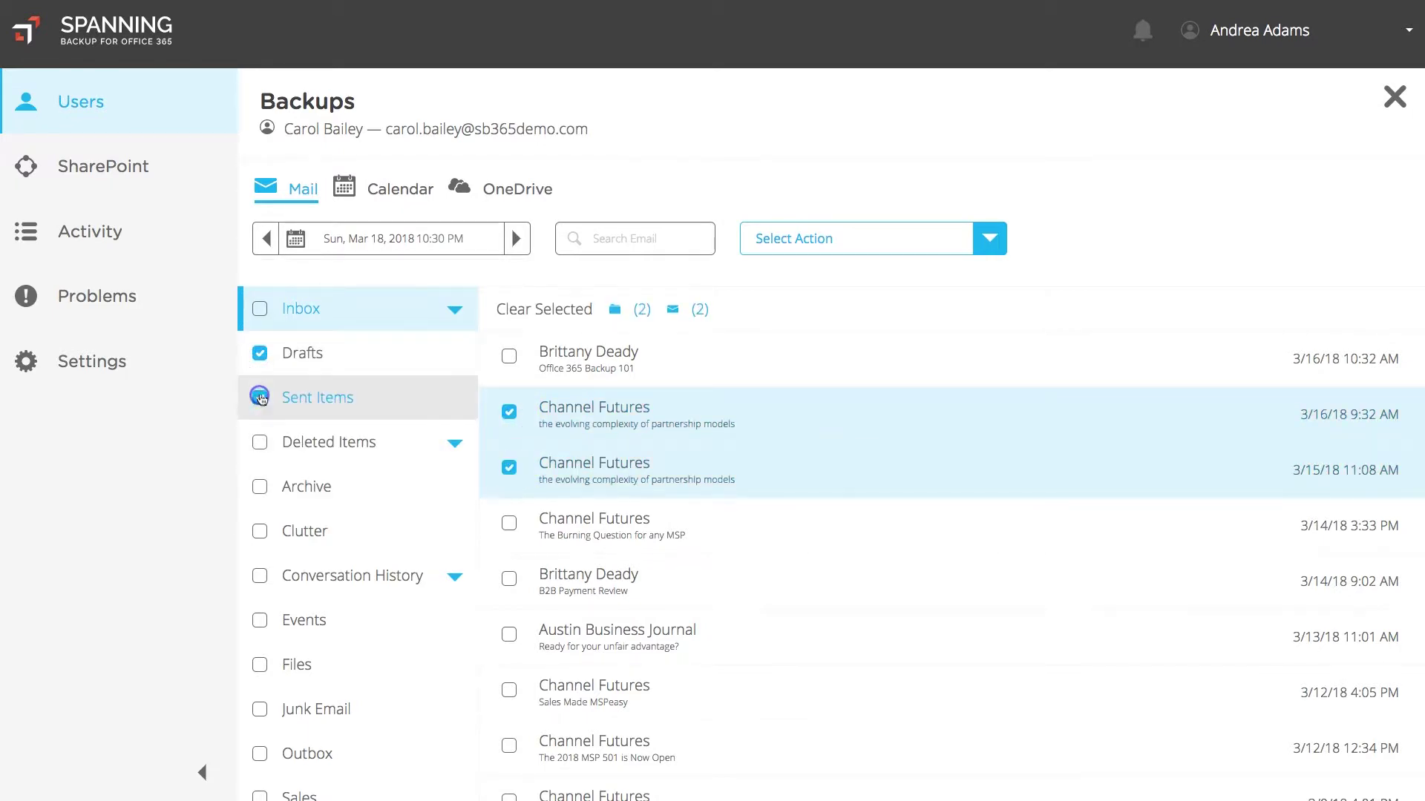
pyautogui.click(928, 253)
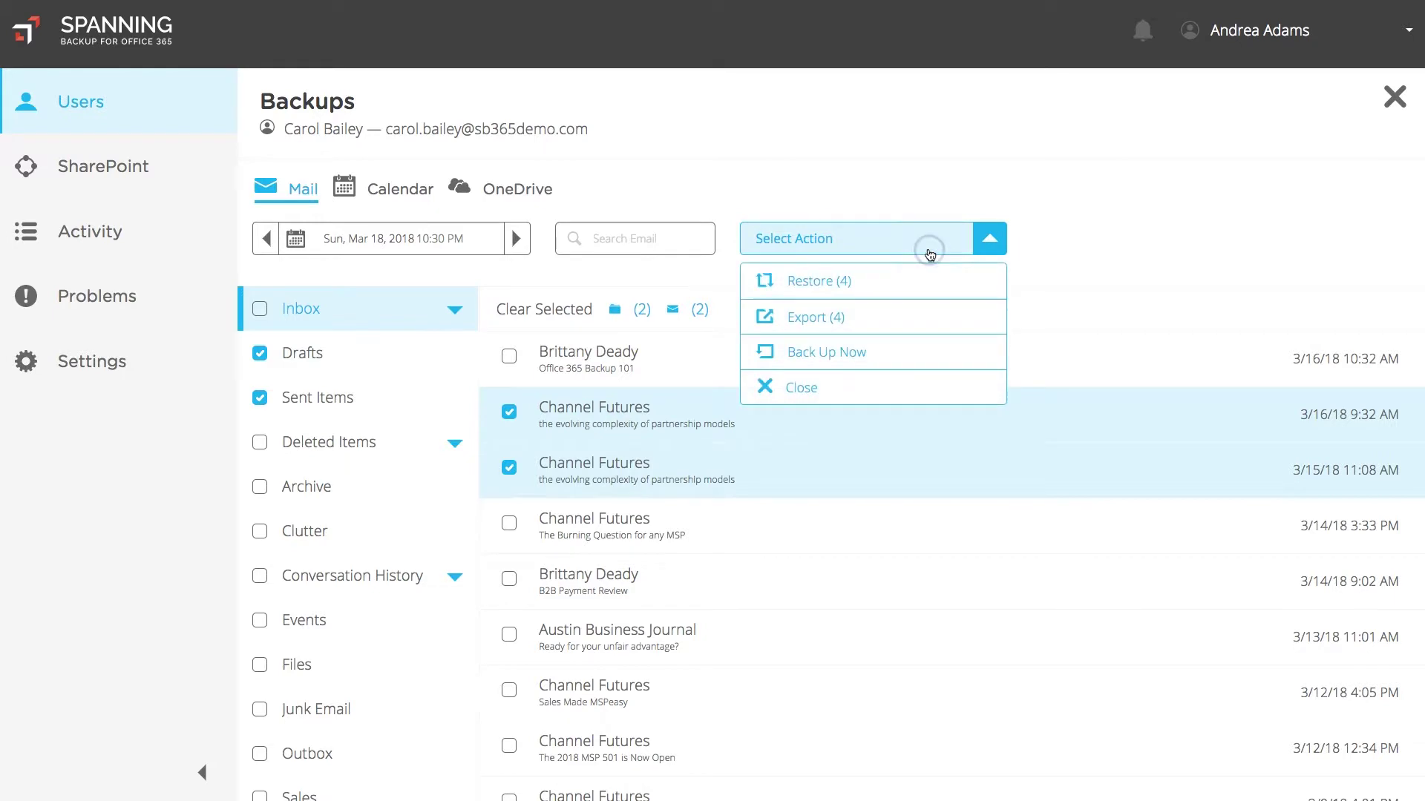
# Step: Restore the four selected mail items to the target user's mailbox via Different User
pyautogui.click(924, 277)
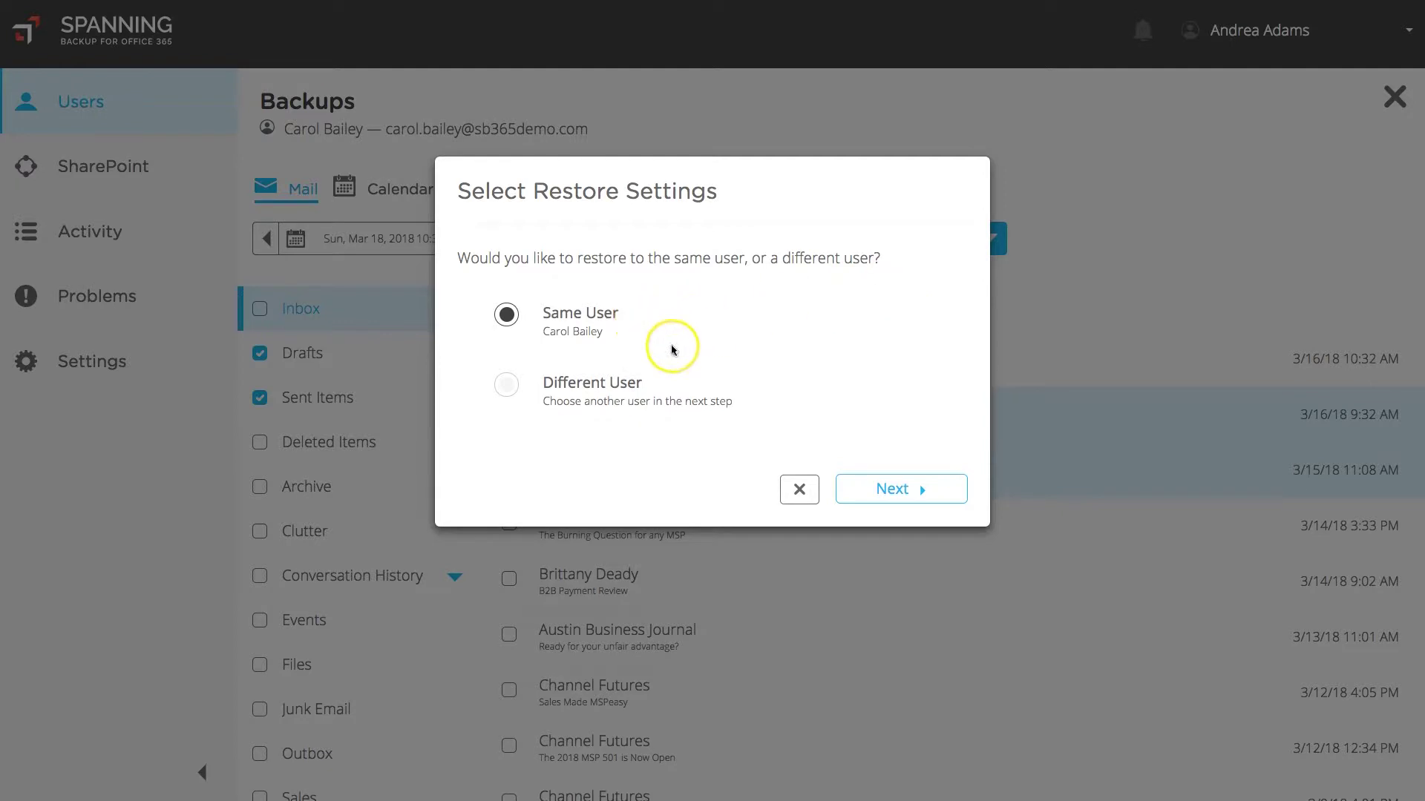
pyautogui.click(717, 394)
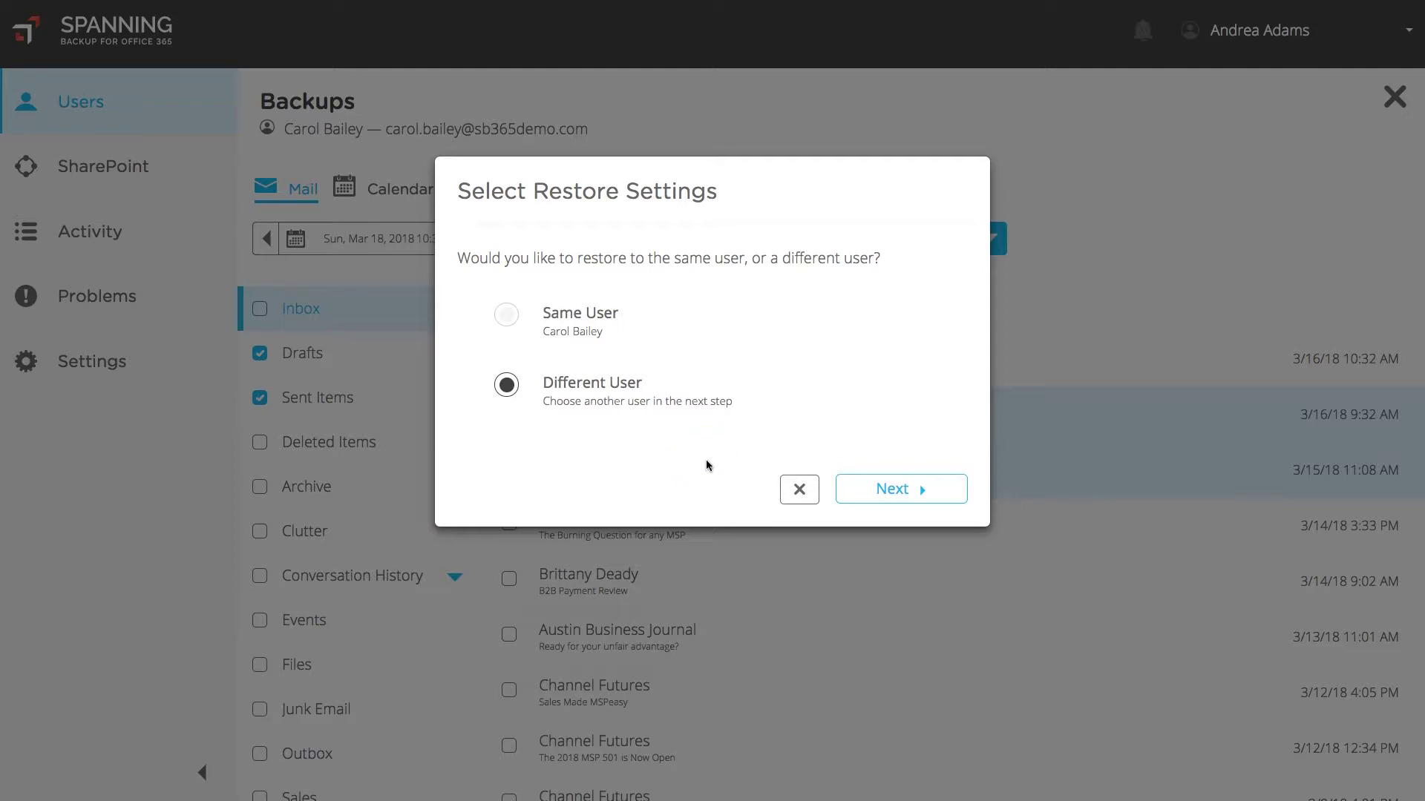
pyautogui.click(855, 493)
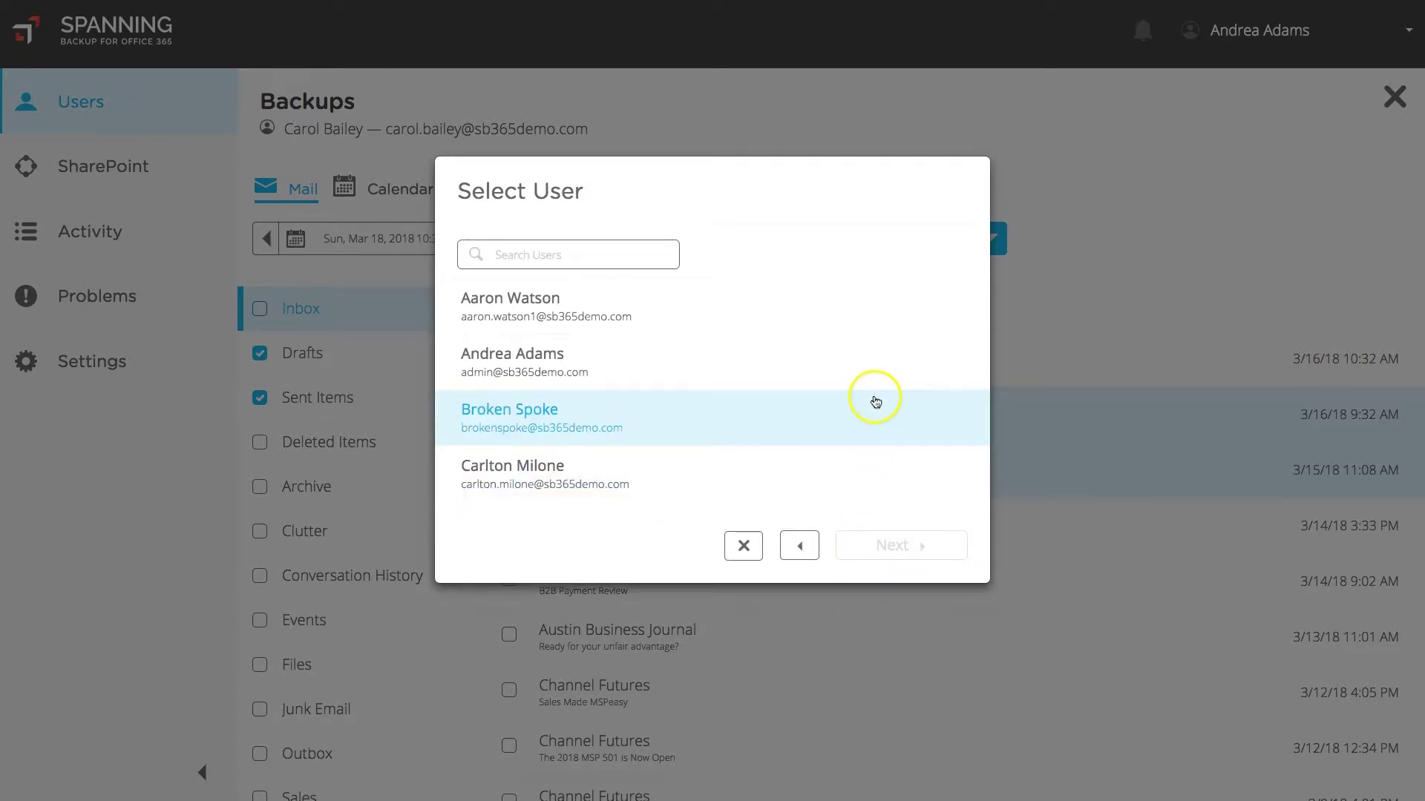
pyautogui.click(857, 369)
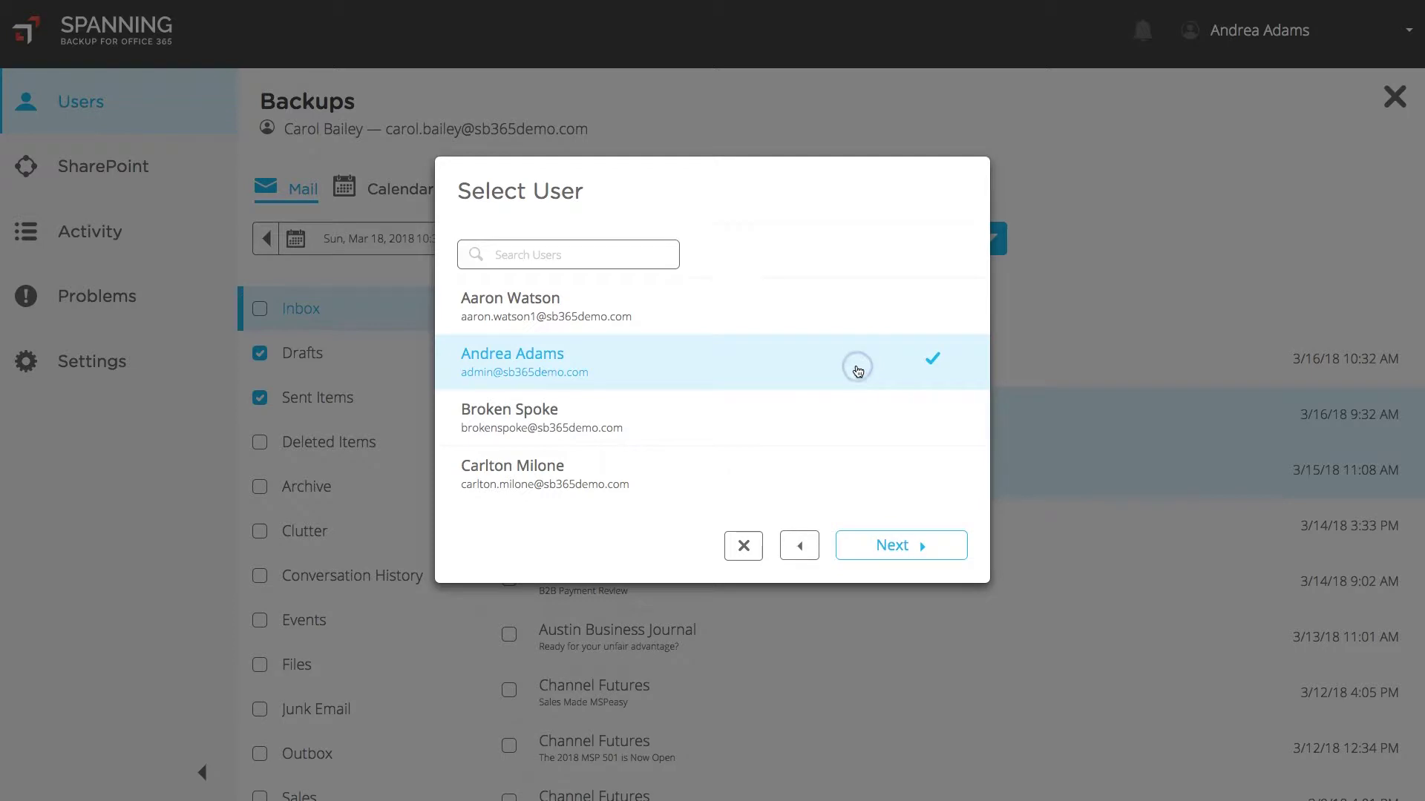
pyautogui.click(874, 547)
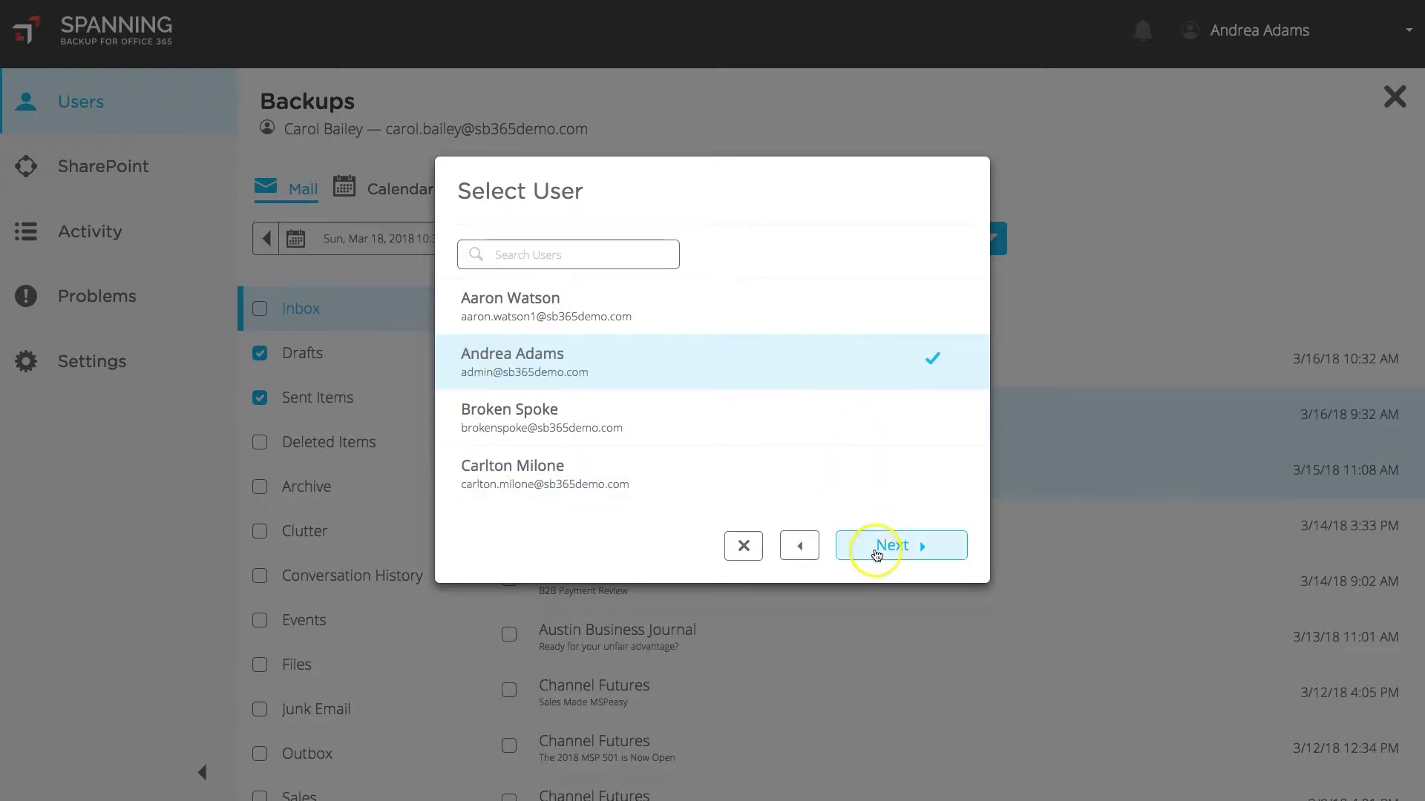
pyautogui.click(930, 464)
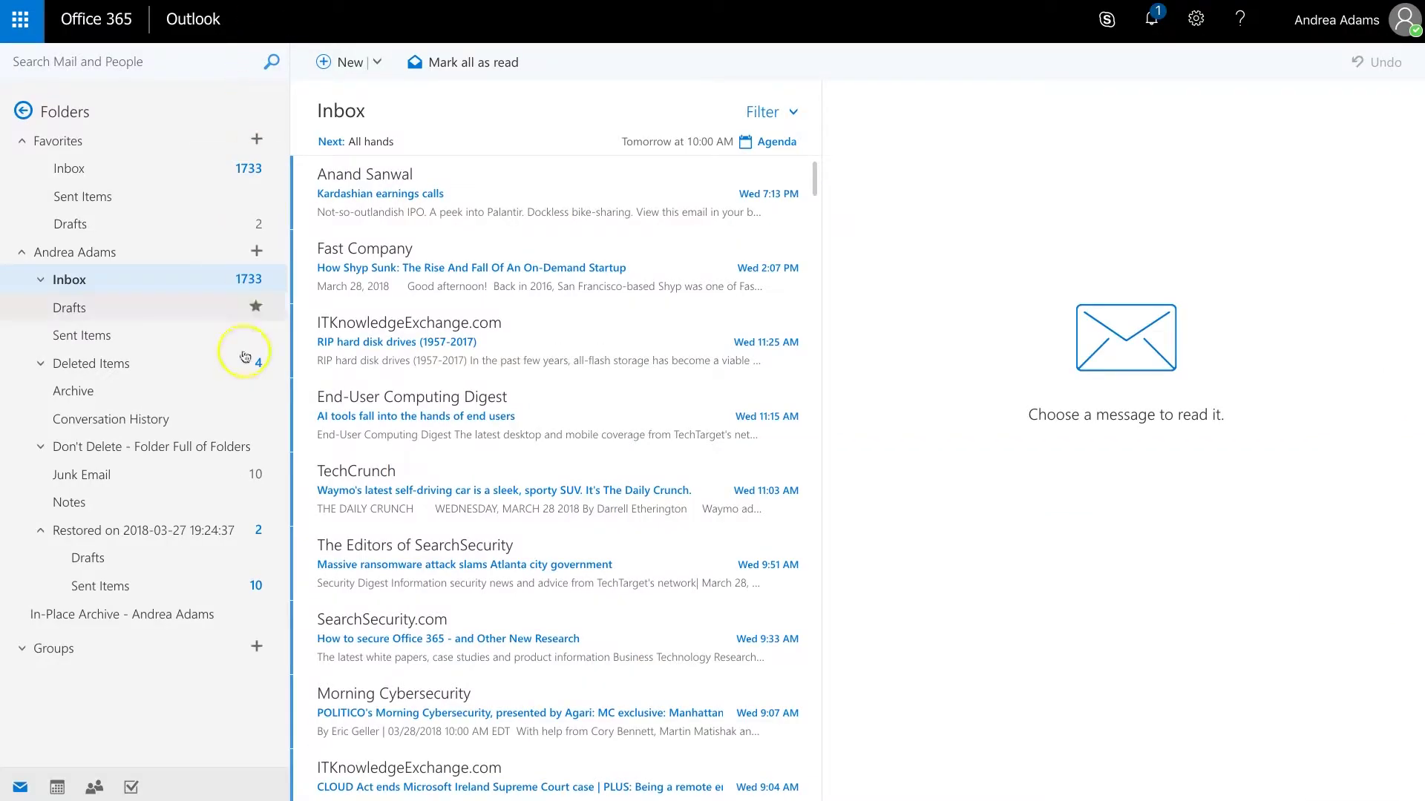
pyautogui.click(198, 531)
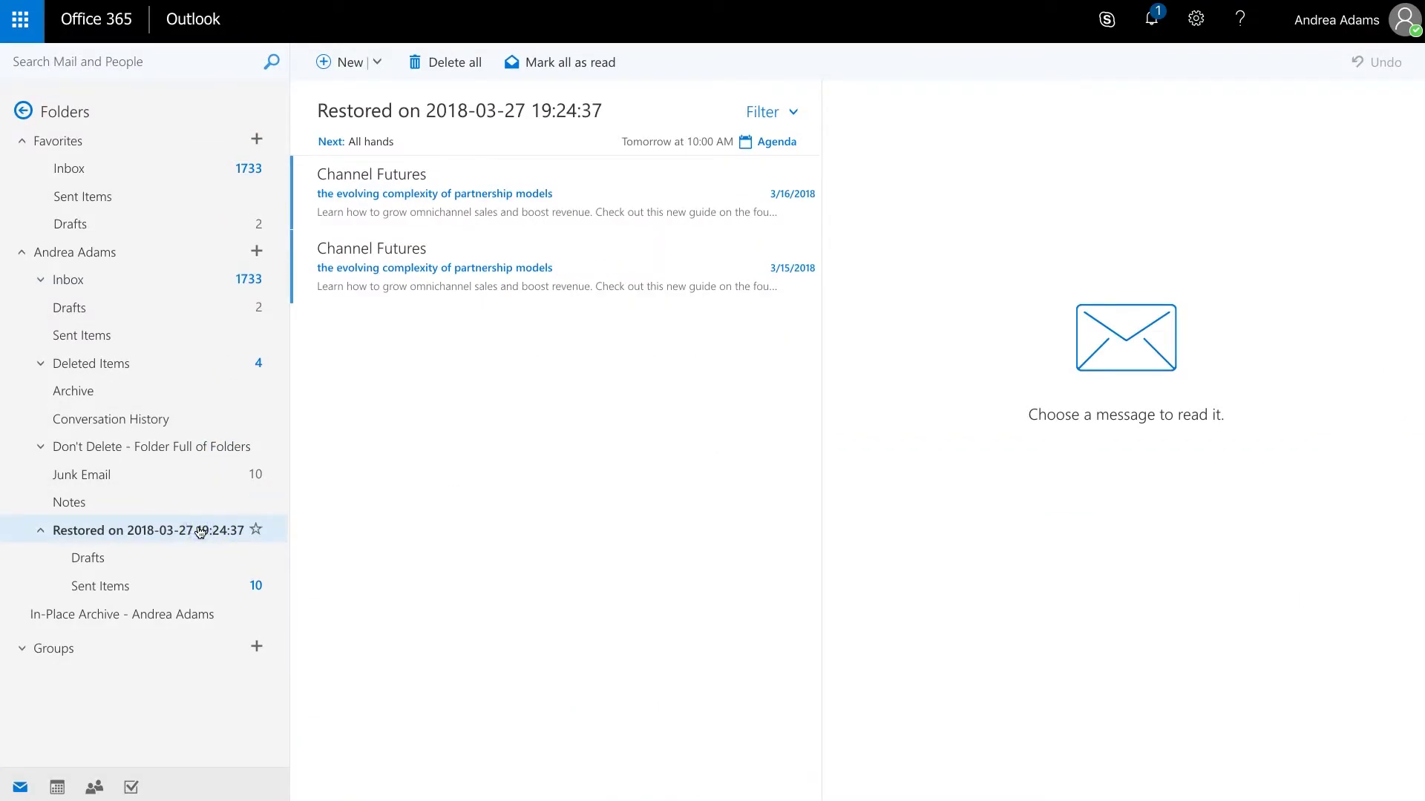
pyautogui.click(191, 588)
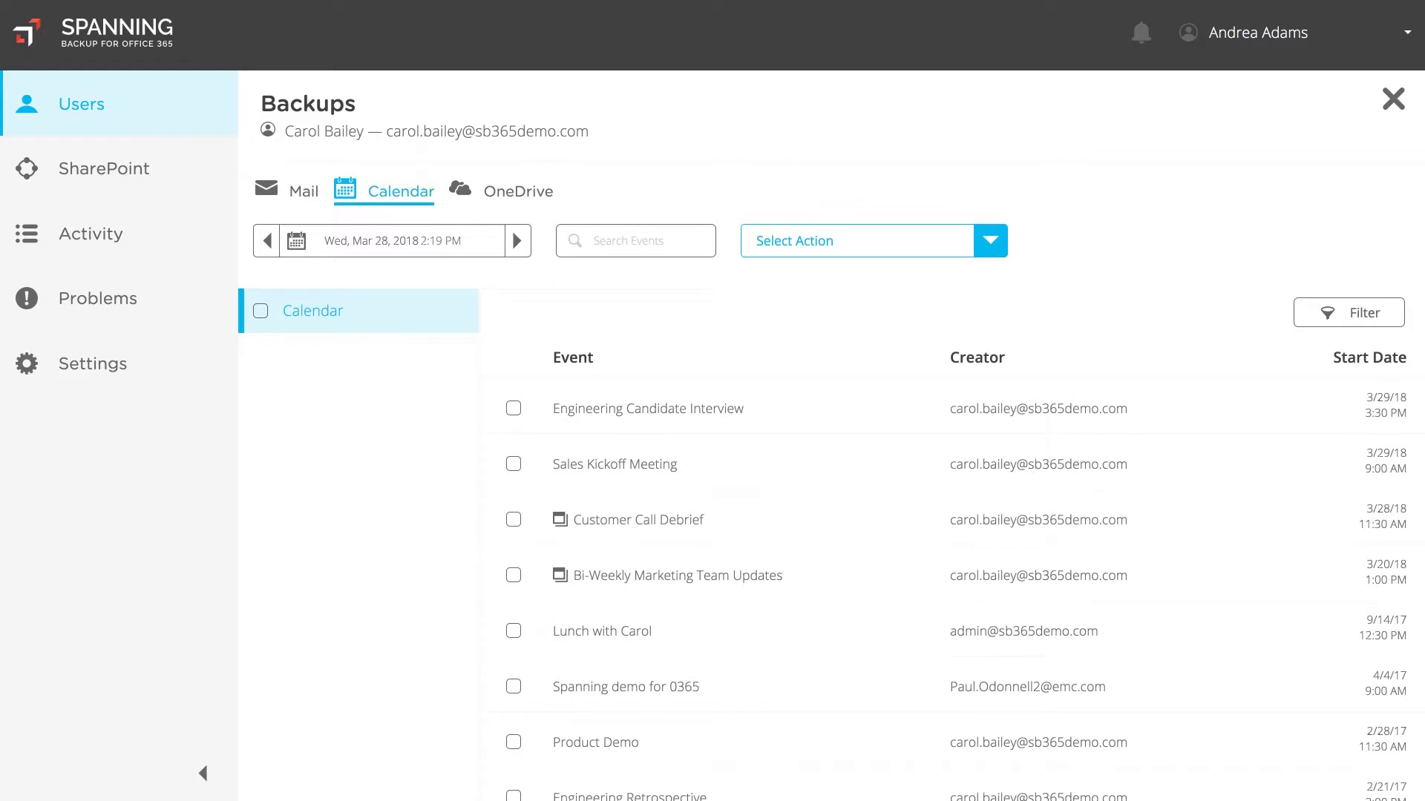
# Step: Load the March 27 calendar backup and filter to one-time events only
pyautogui.click(413, 252)
pyautogui.click(346, 540)
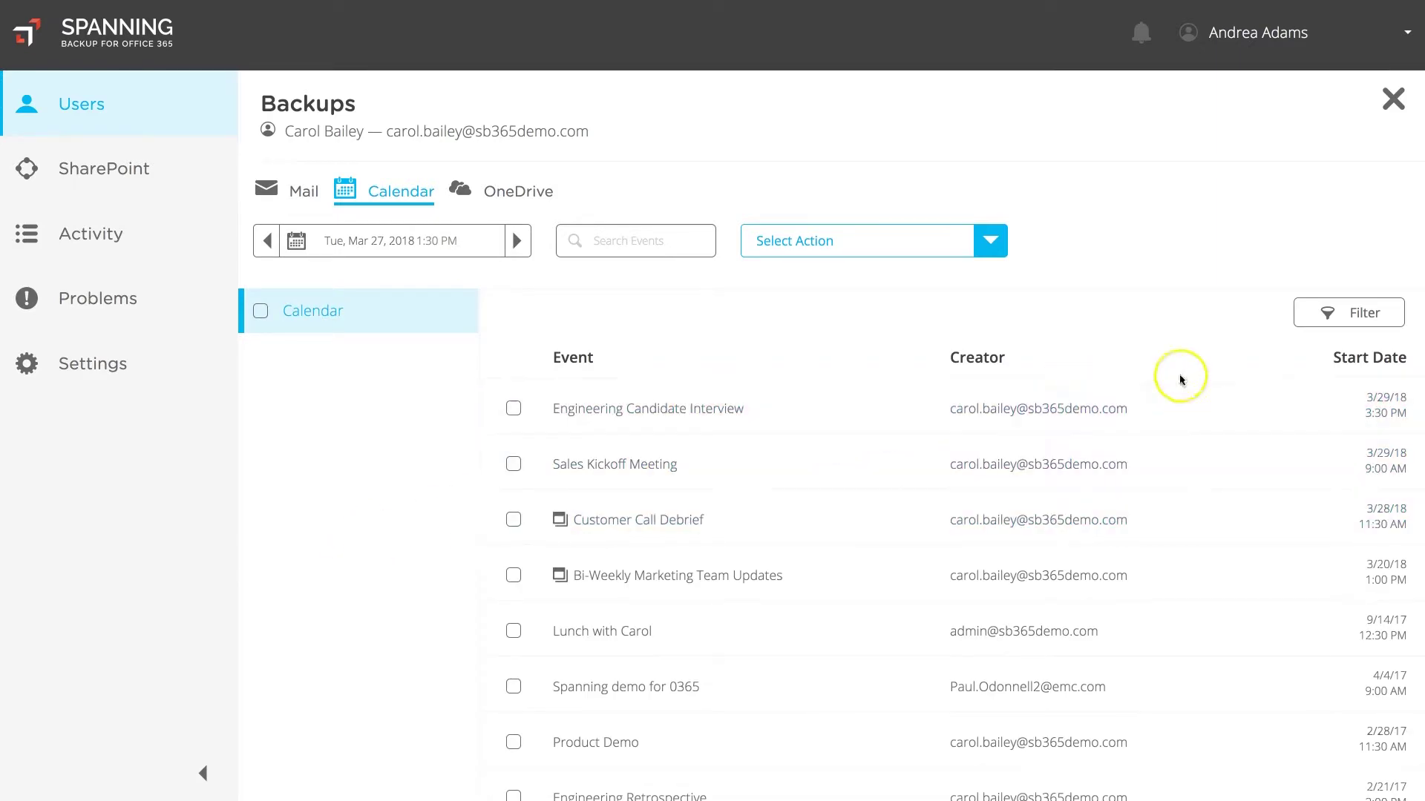
pyautogui.click(1350, 332)
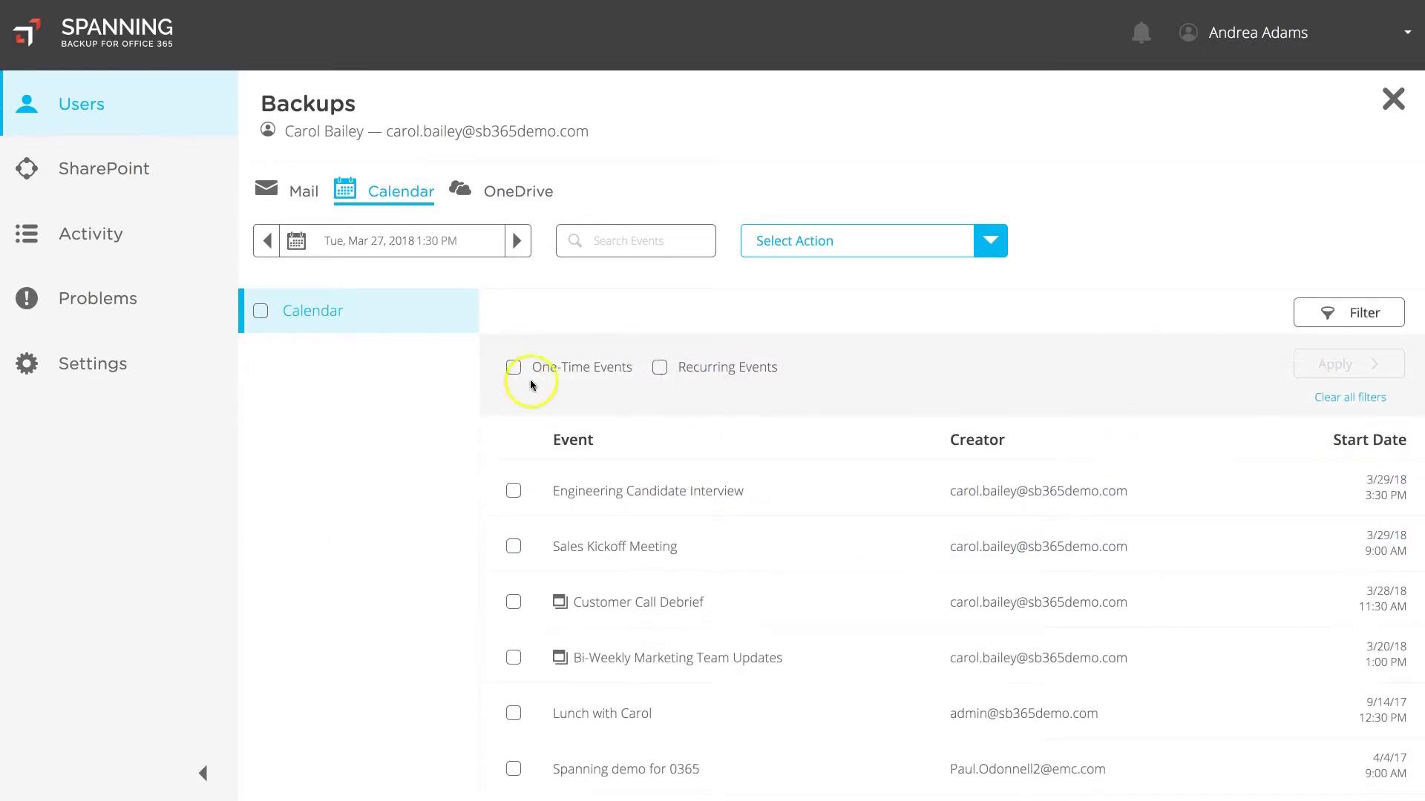
pyautogui.click(660, 371)
pyautogui.click(513, 367)
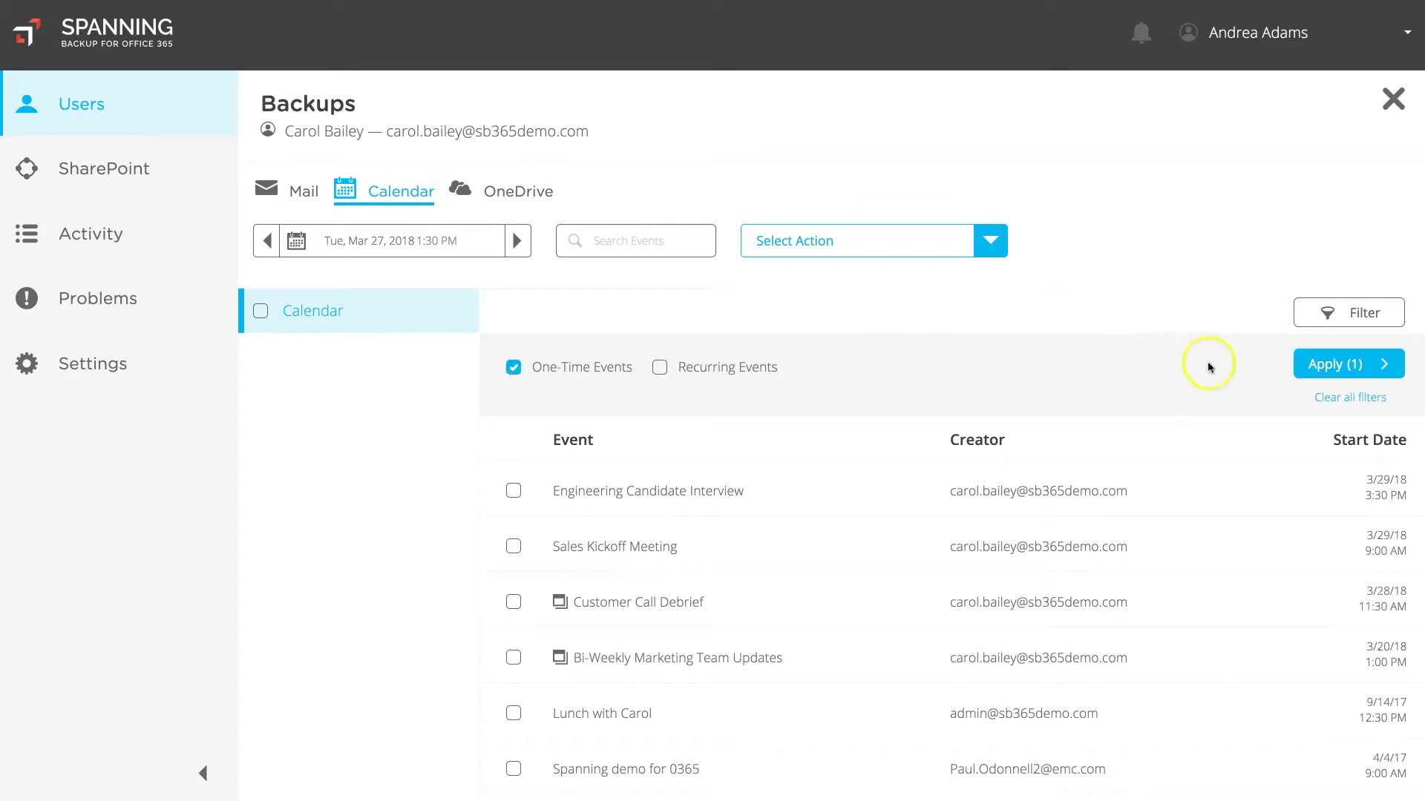
pyautogui.click(1348, 364)
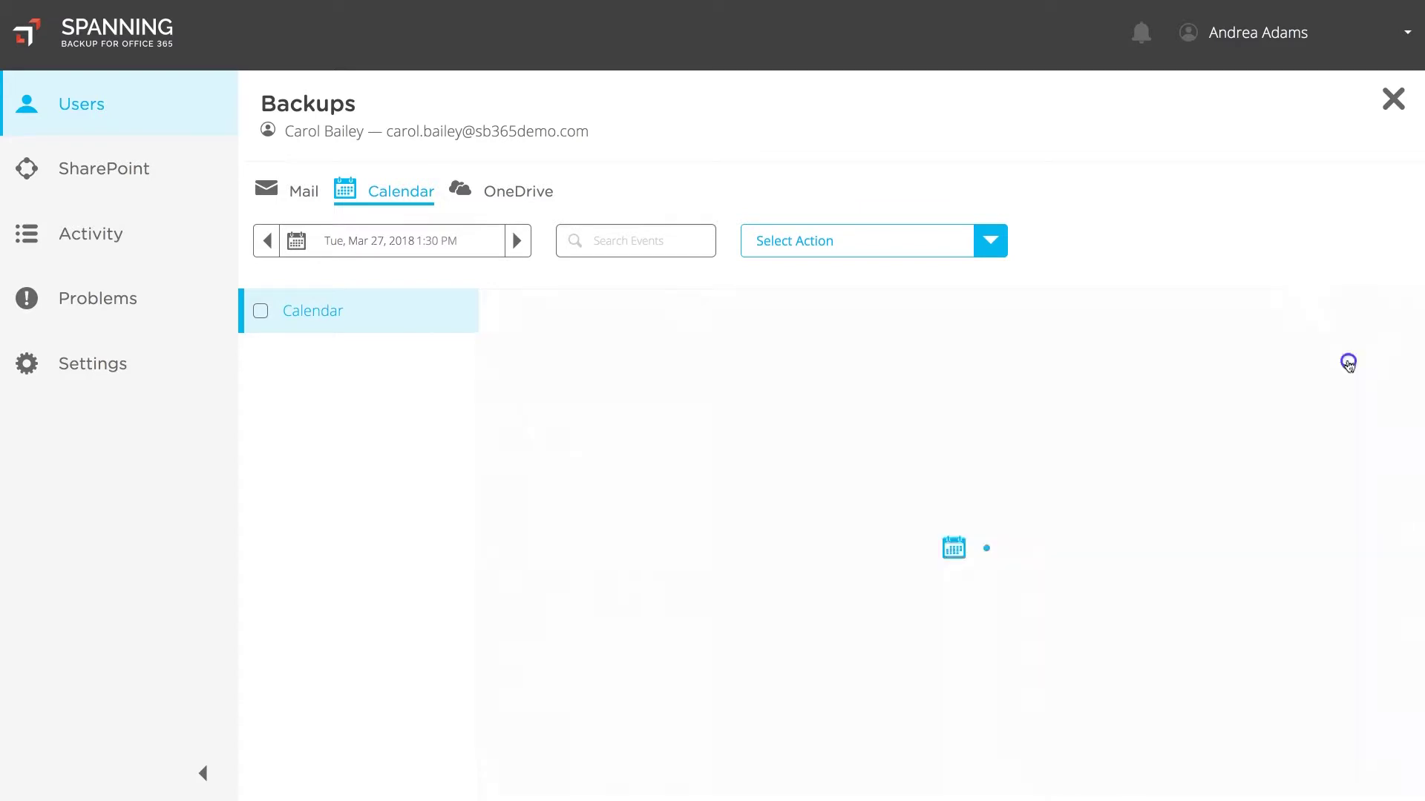
# Step: Search events for 'Sales', clear it, mark two events, then select the whole Calendar
pyautogui.click(622, 250)
pyautogui.write('Sales')
pyautogui.press('Return')
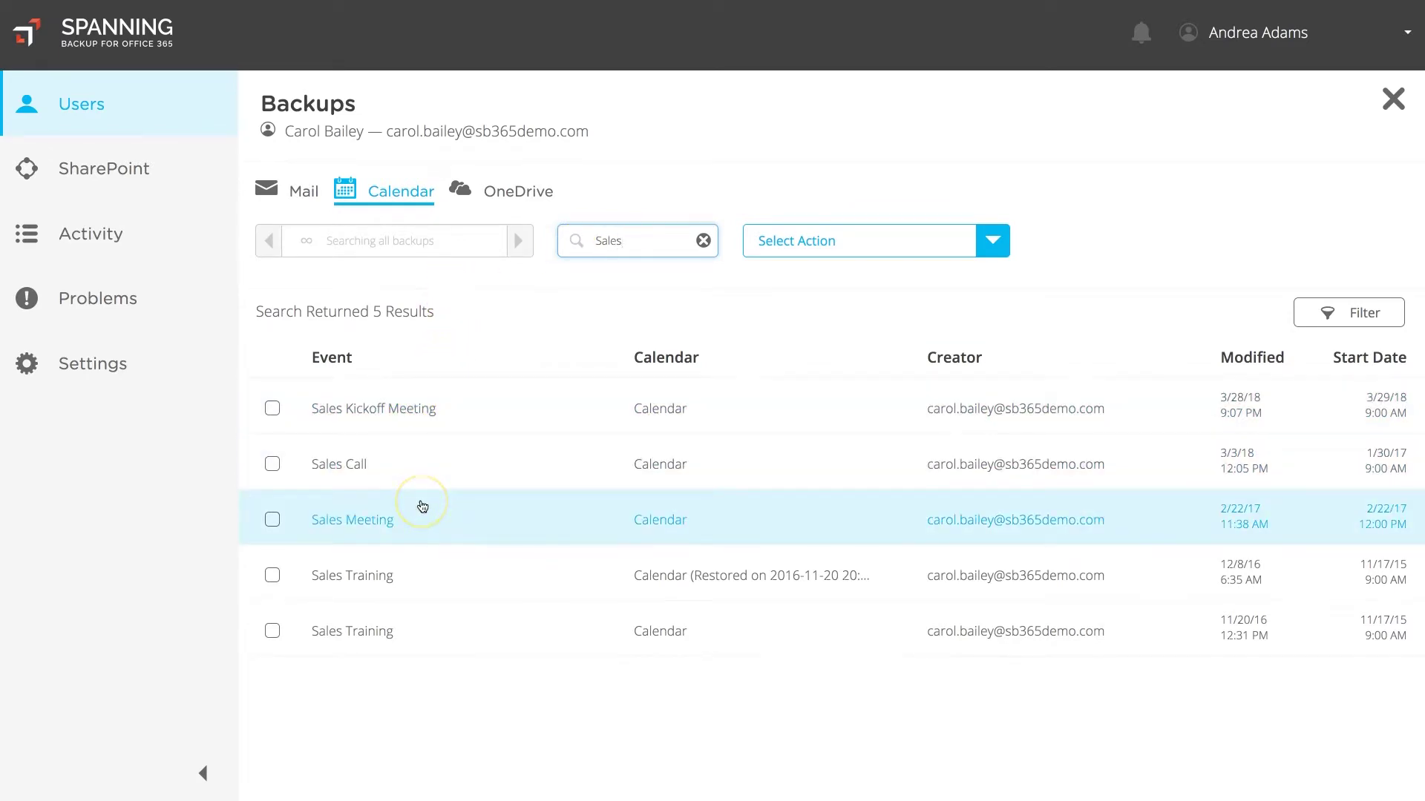
pyautogui.click(701, 240)
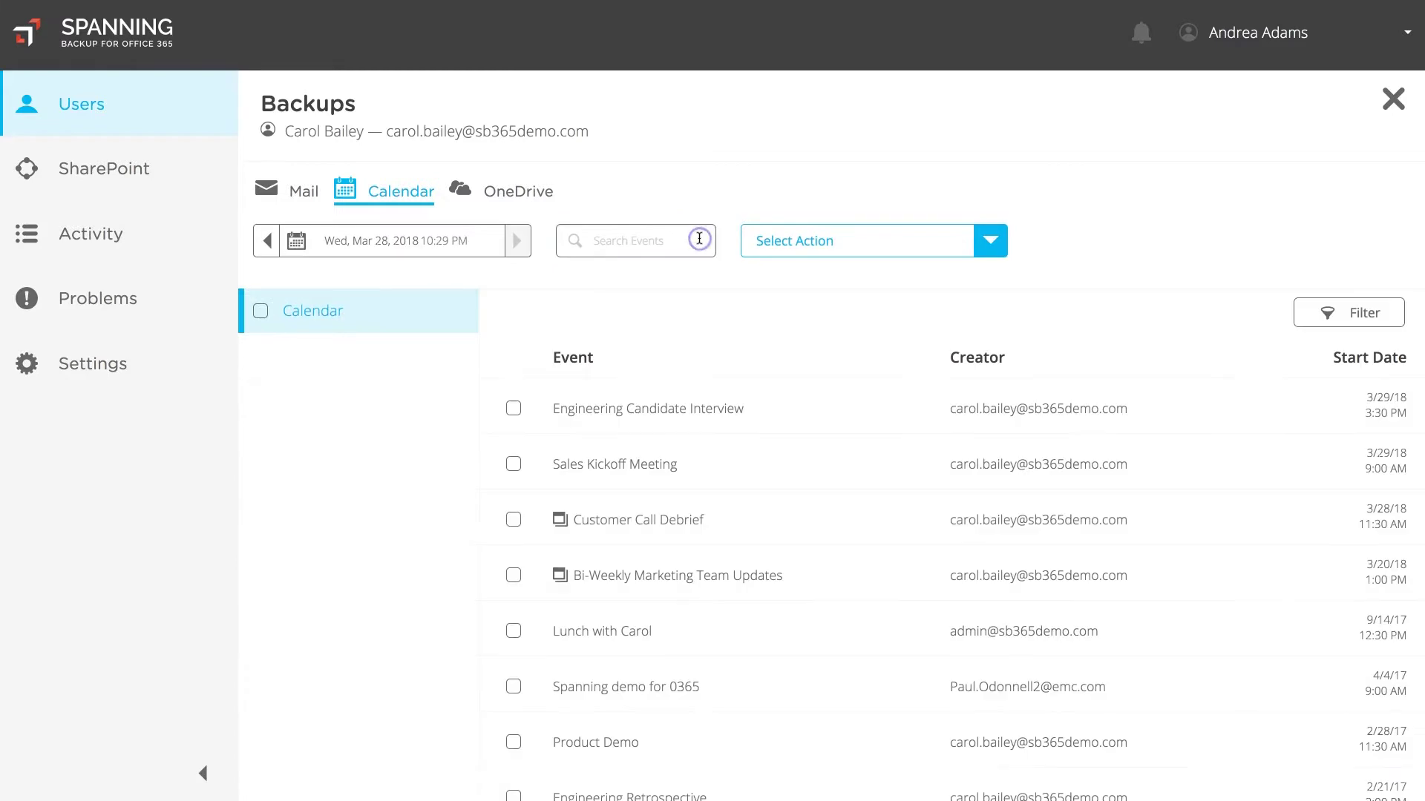
pyautogui.click(513, 463)
pyautogui.click(510, 518)
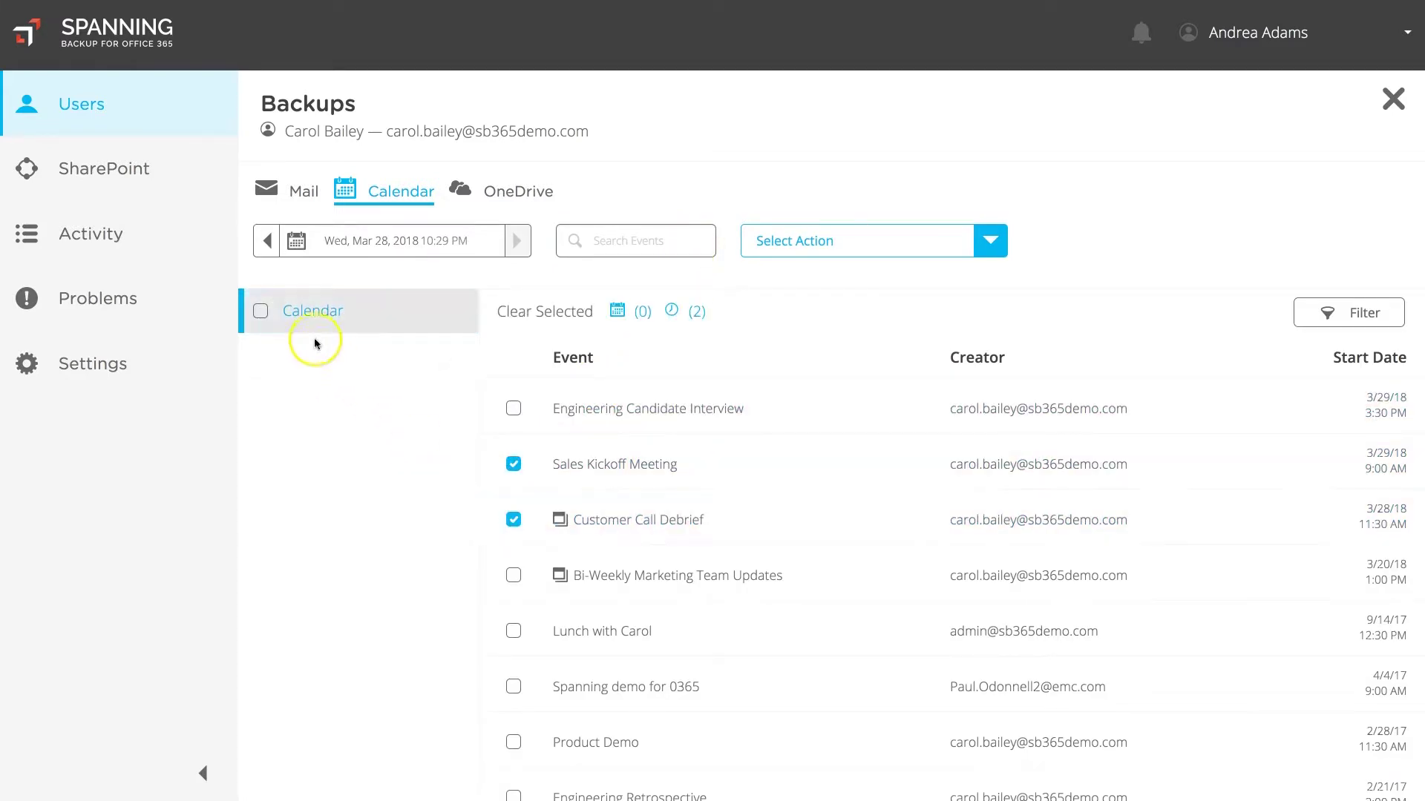
pyautogui.click(260, 313)
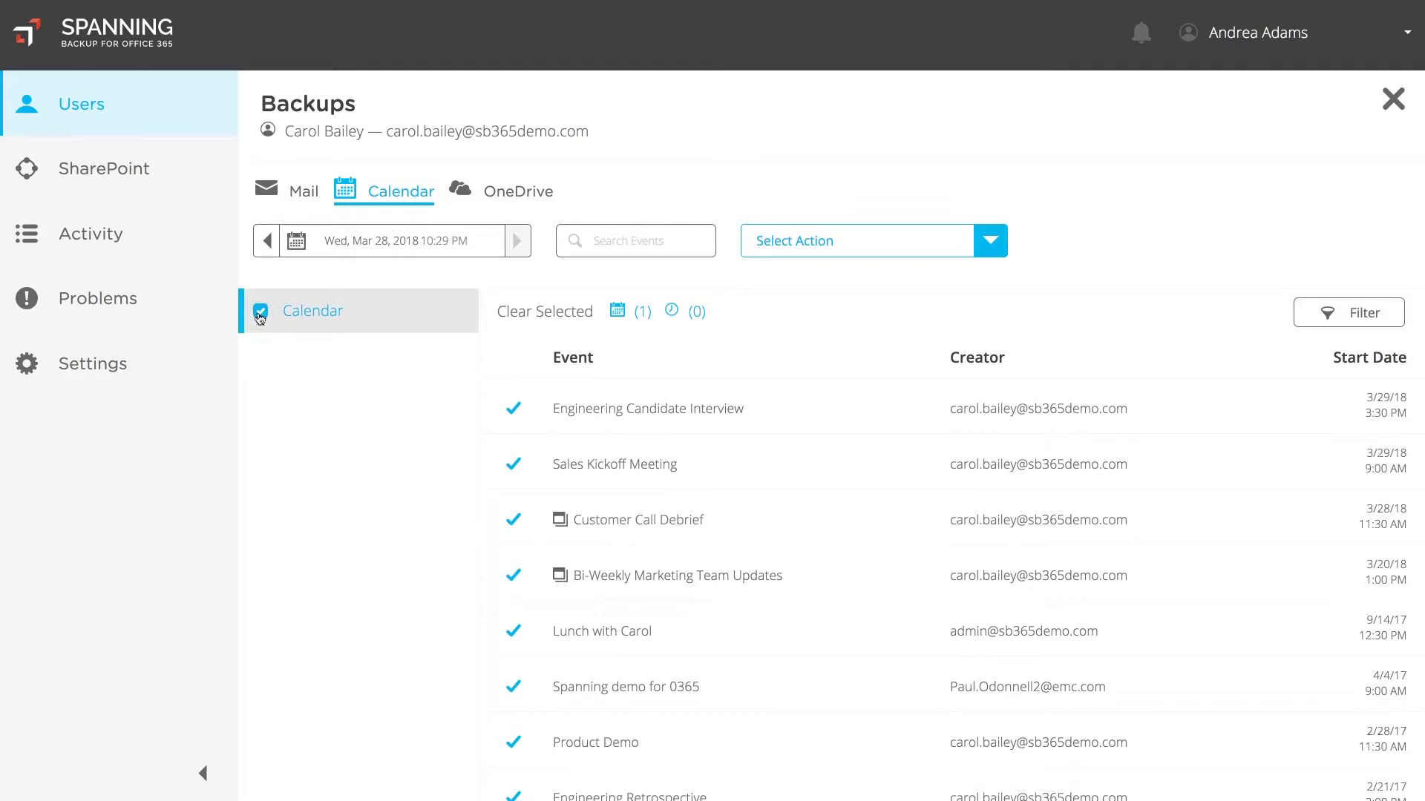
# Step: Restore the selected calendar item to the target user's account via Different User
pyautogui.click(906, 255)
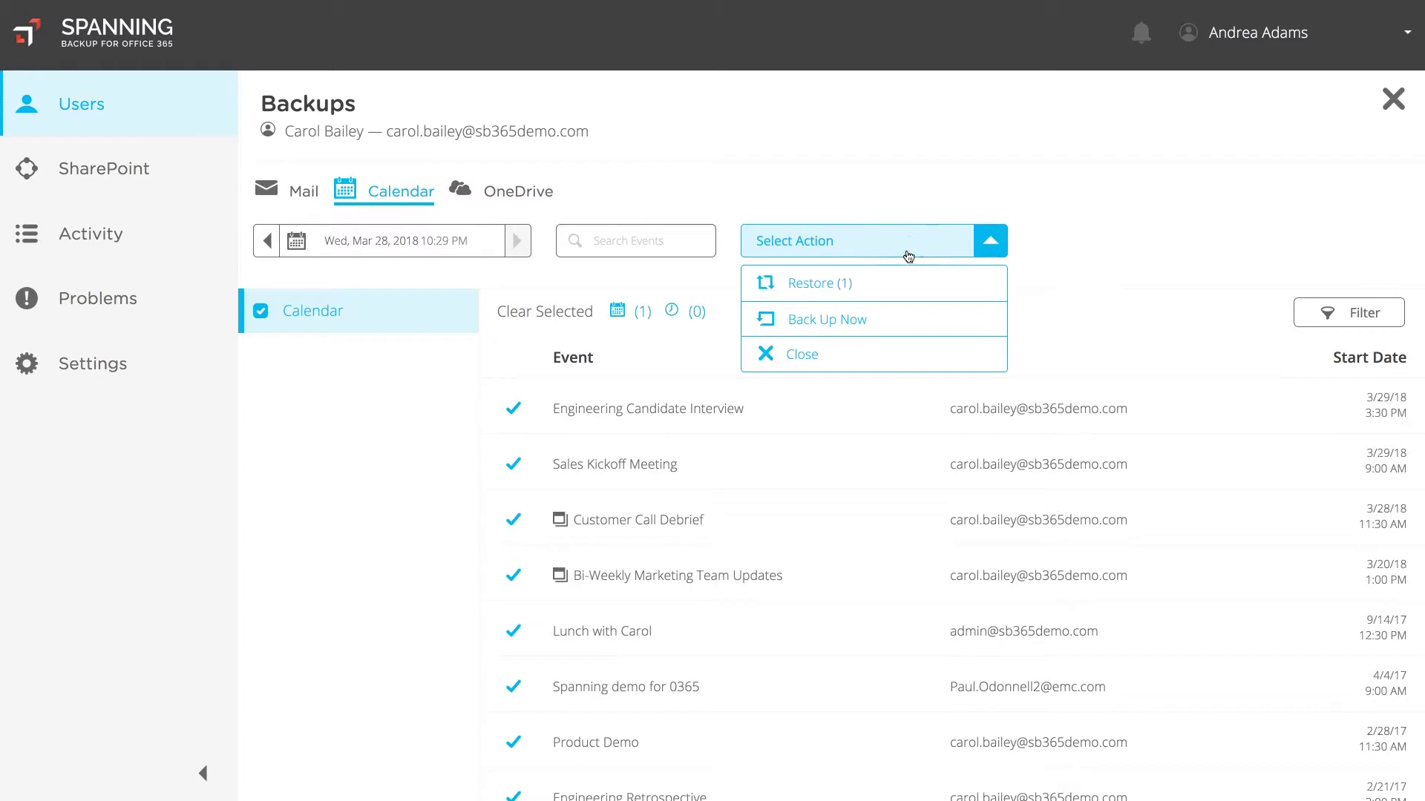
pyautogui.click(901, 294)
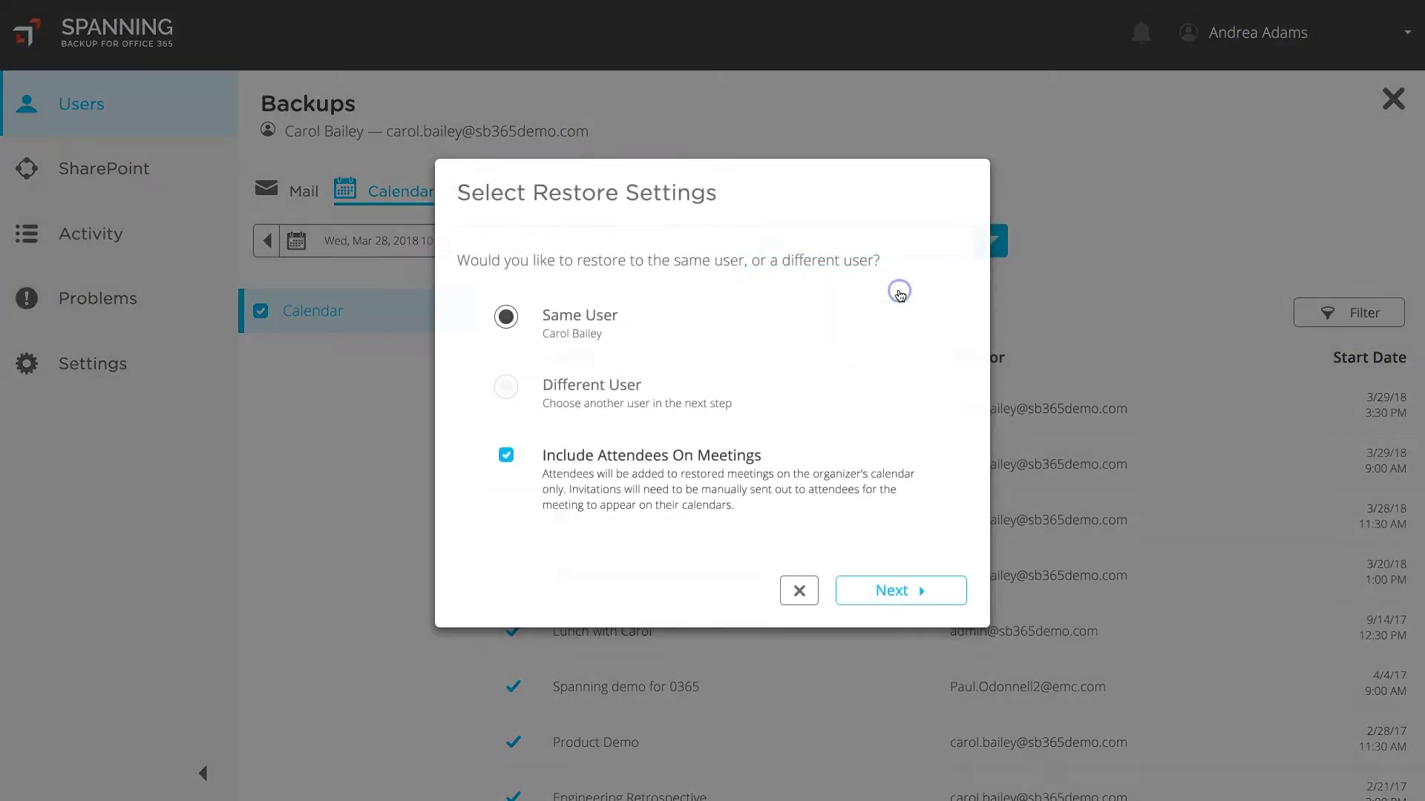
pyautogui.click(608, 399)
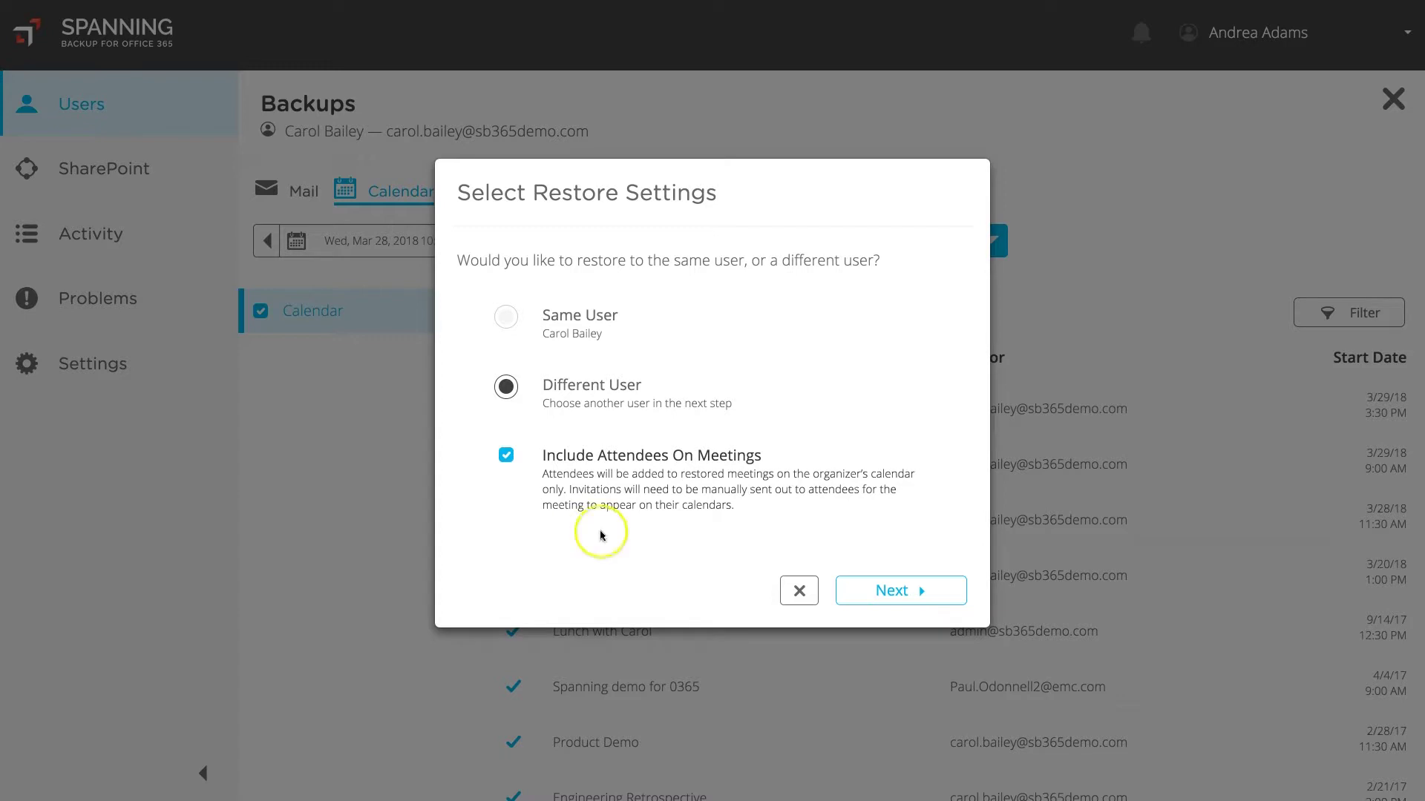
pyautogui.click(933, 597)
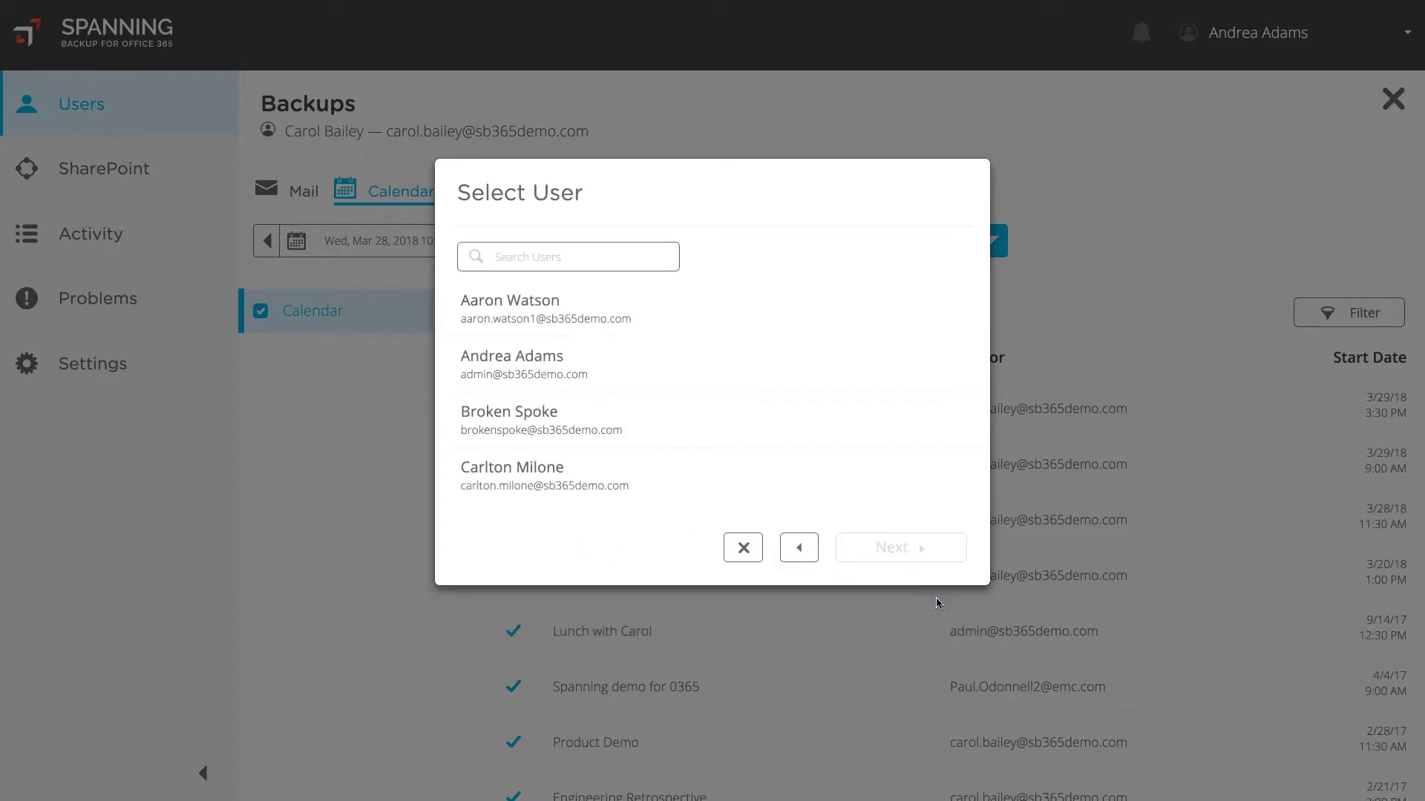
pyautogui.click(763, 374)
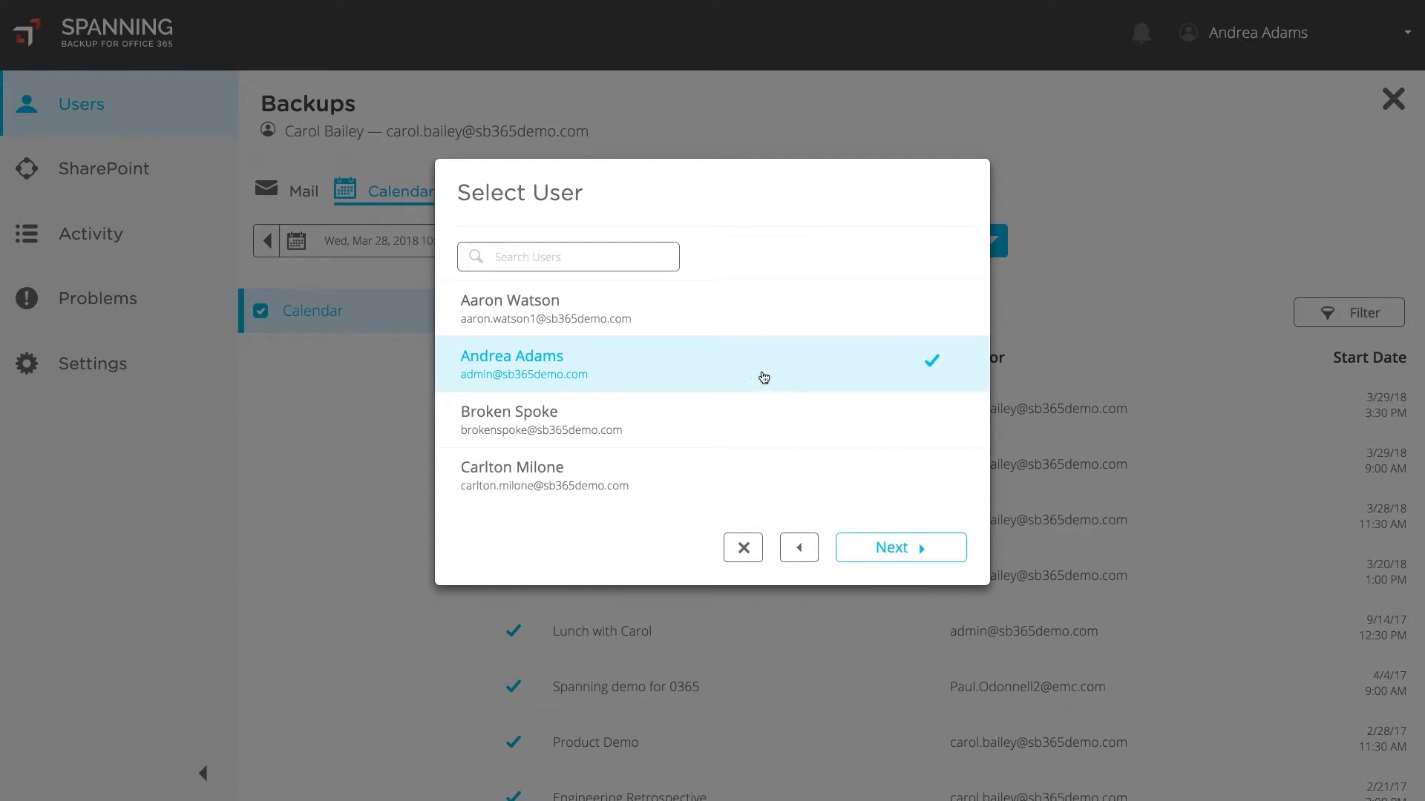
pyautogui.click(898, 547)
pyautogui.click(889, 460)
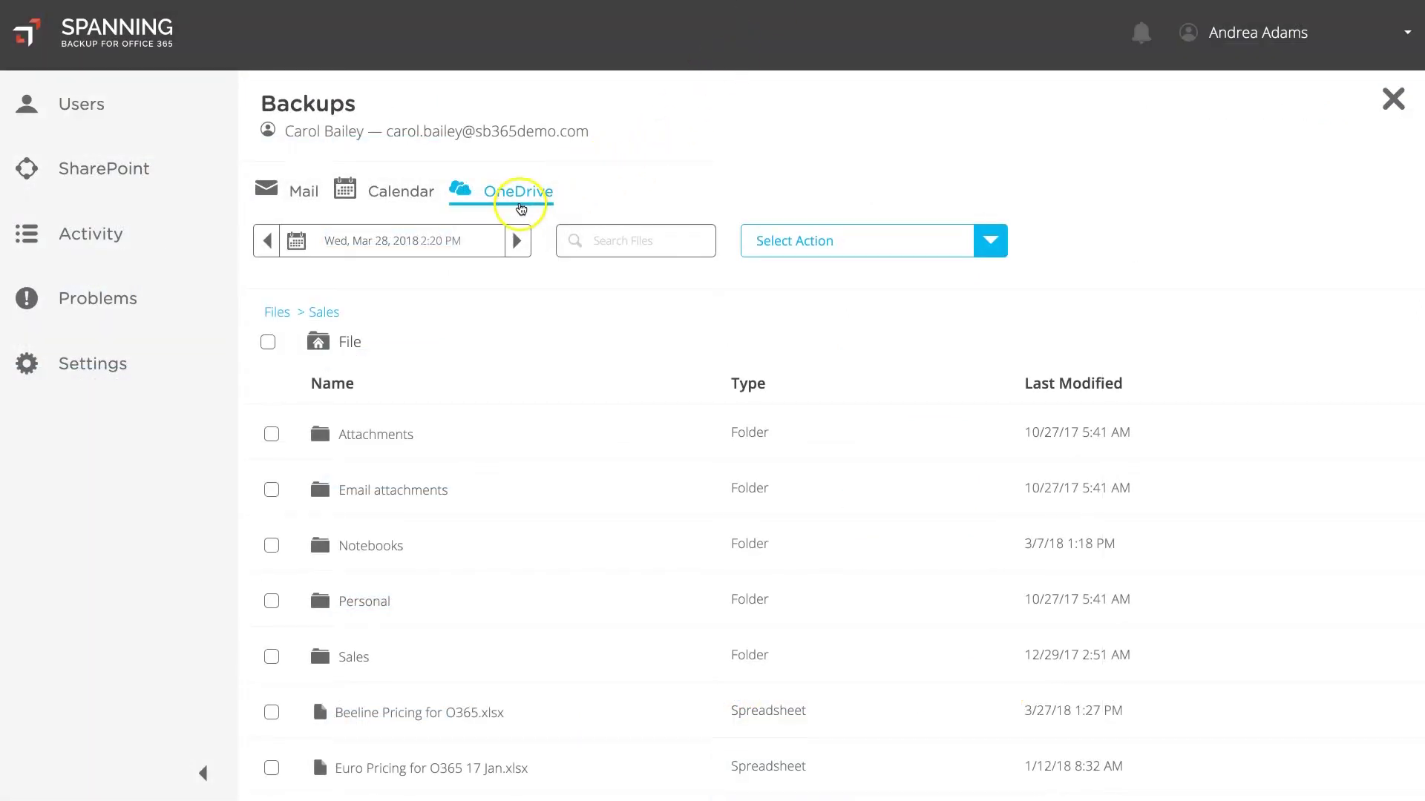
# Step: In the Mar 27 OneDrive backup's Sales folder, mark Anatomy, Cracking-LinkedIn, Docs and Benefits
pyautogui.click(460, 239)
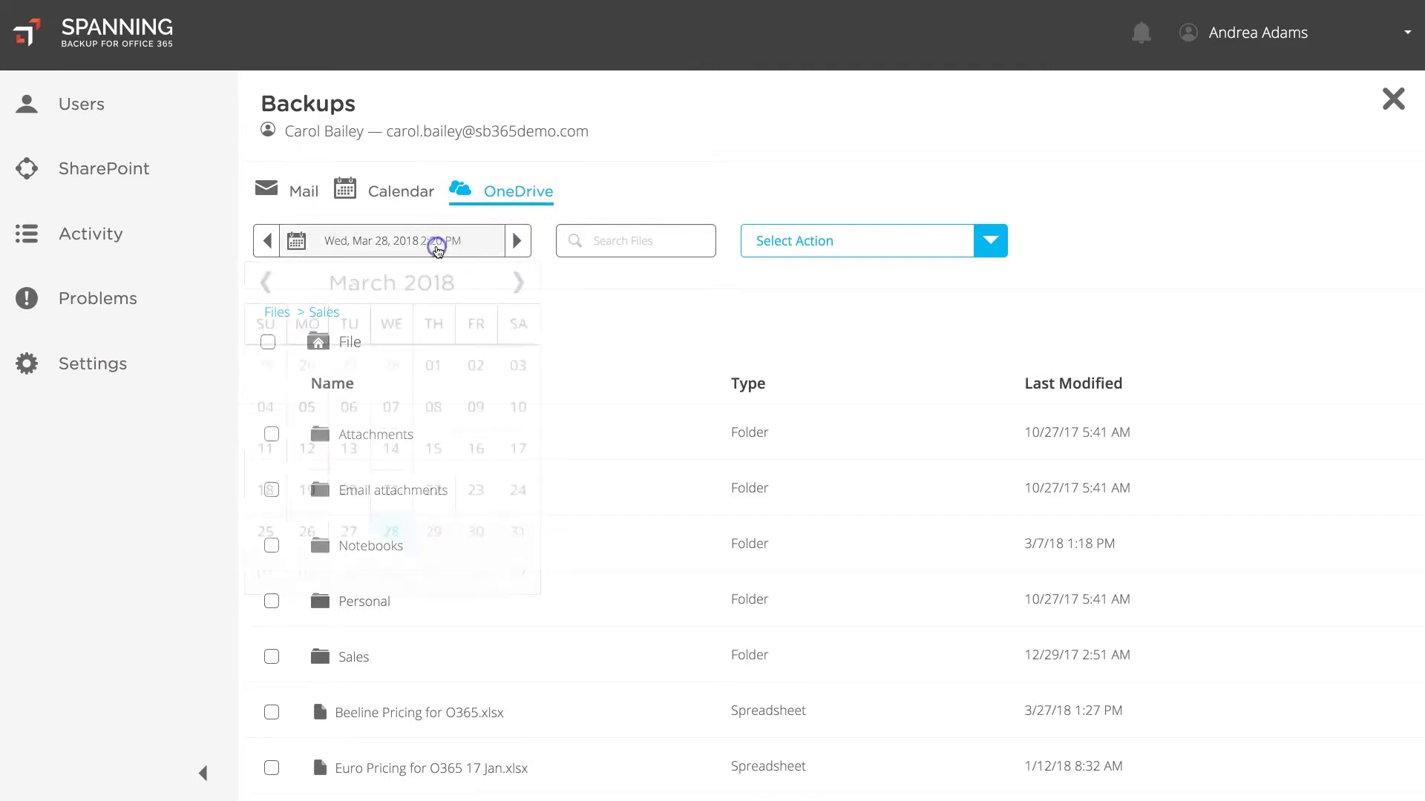
pyautogui.click(358, 535)
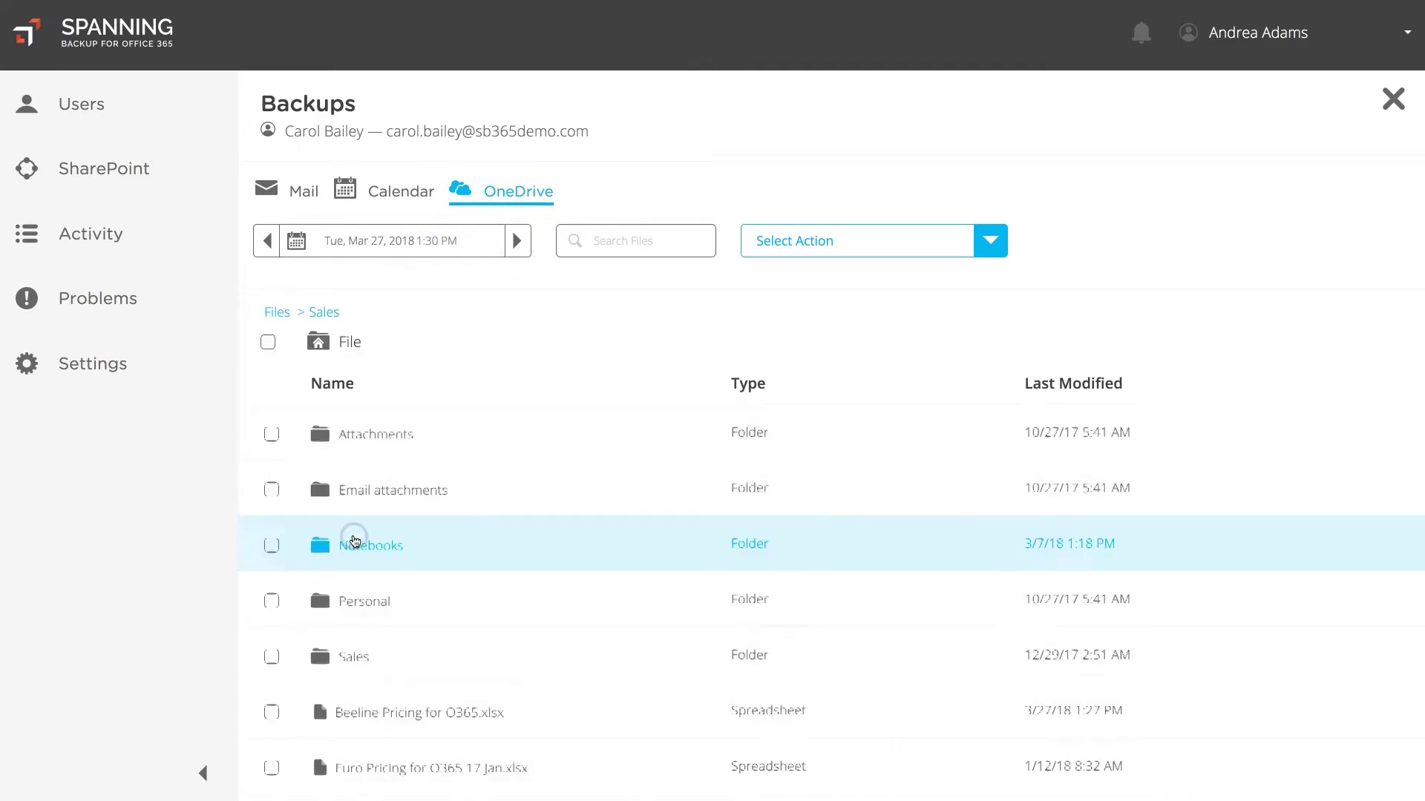
pyautogui.click(356, 657)
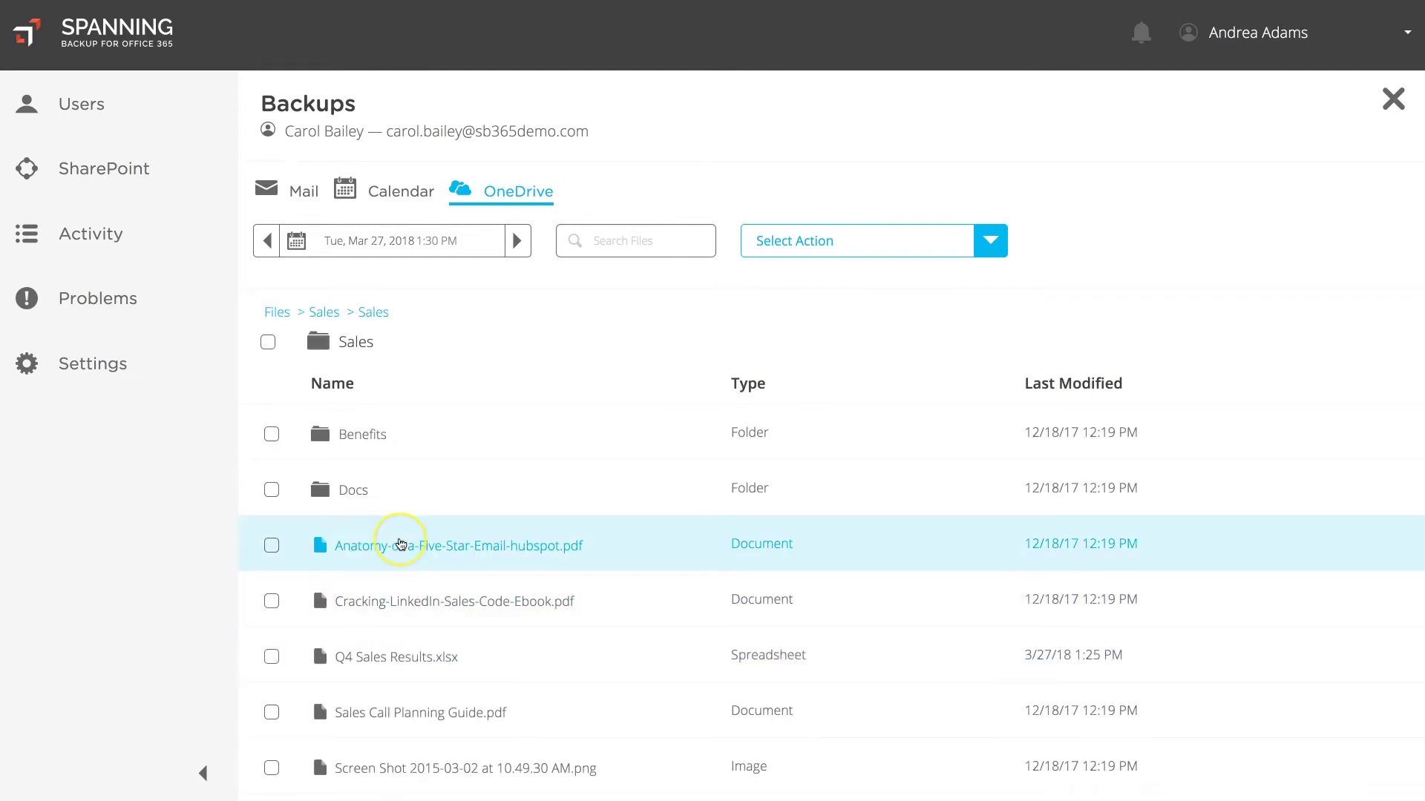
pyautogui.click(620, 242)
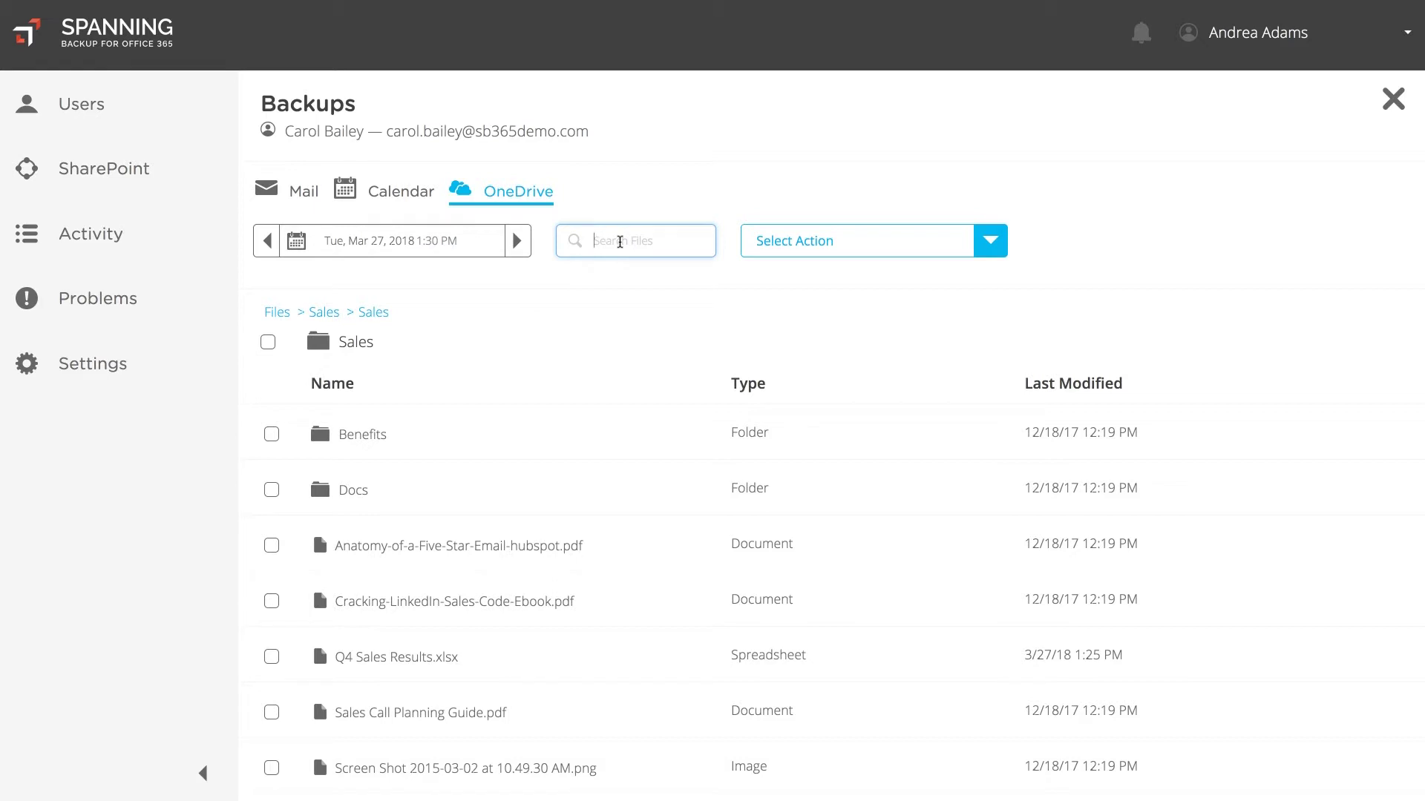
pyautogui.click(272, 546)
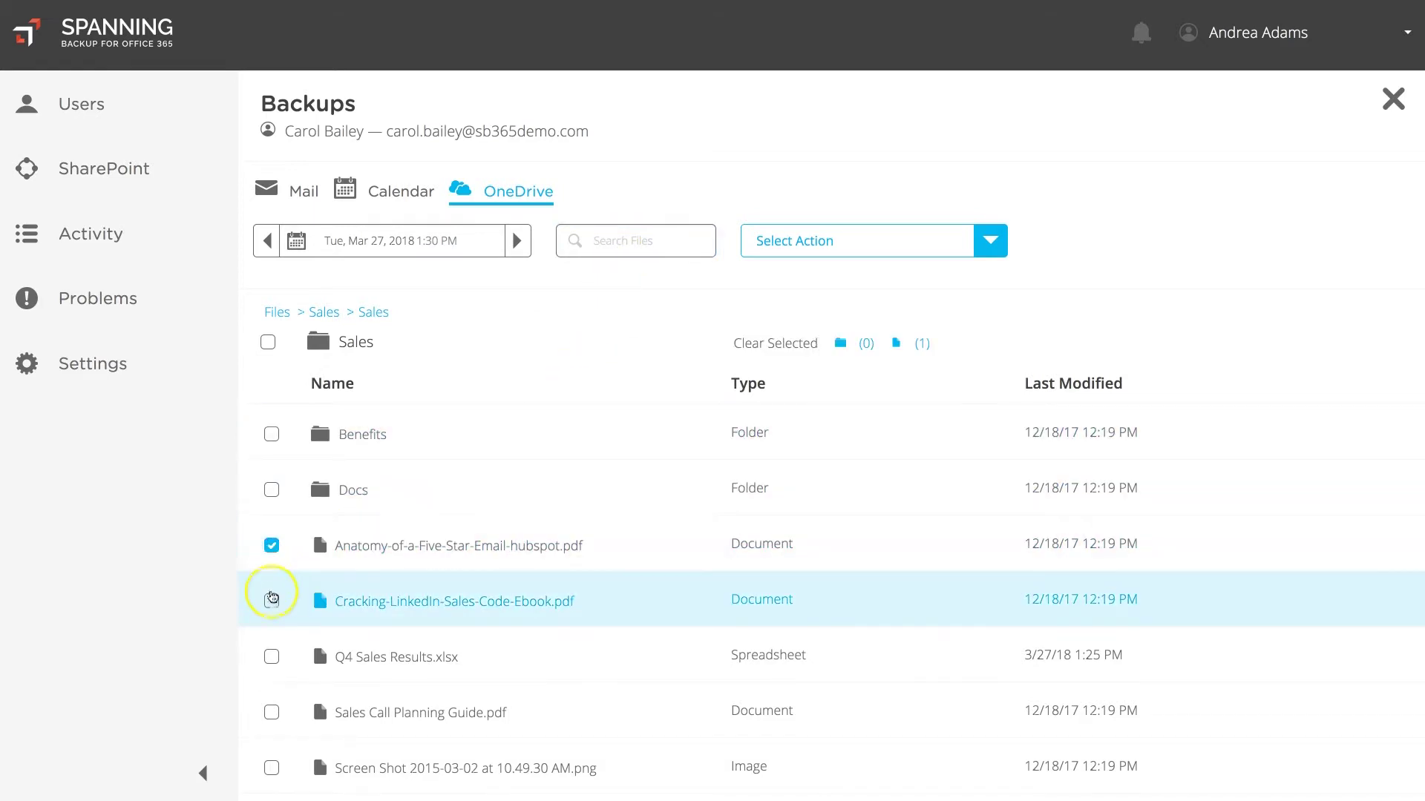
pyautogui.click(272, 602)
pyautogui.click(272, 490)
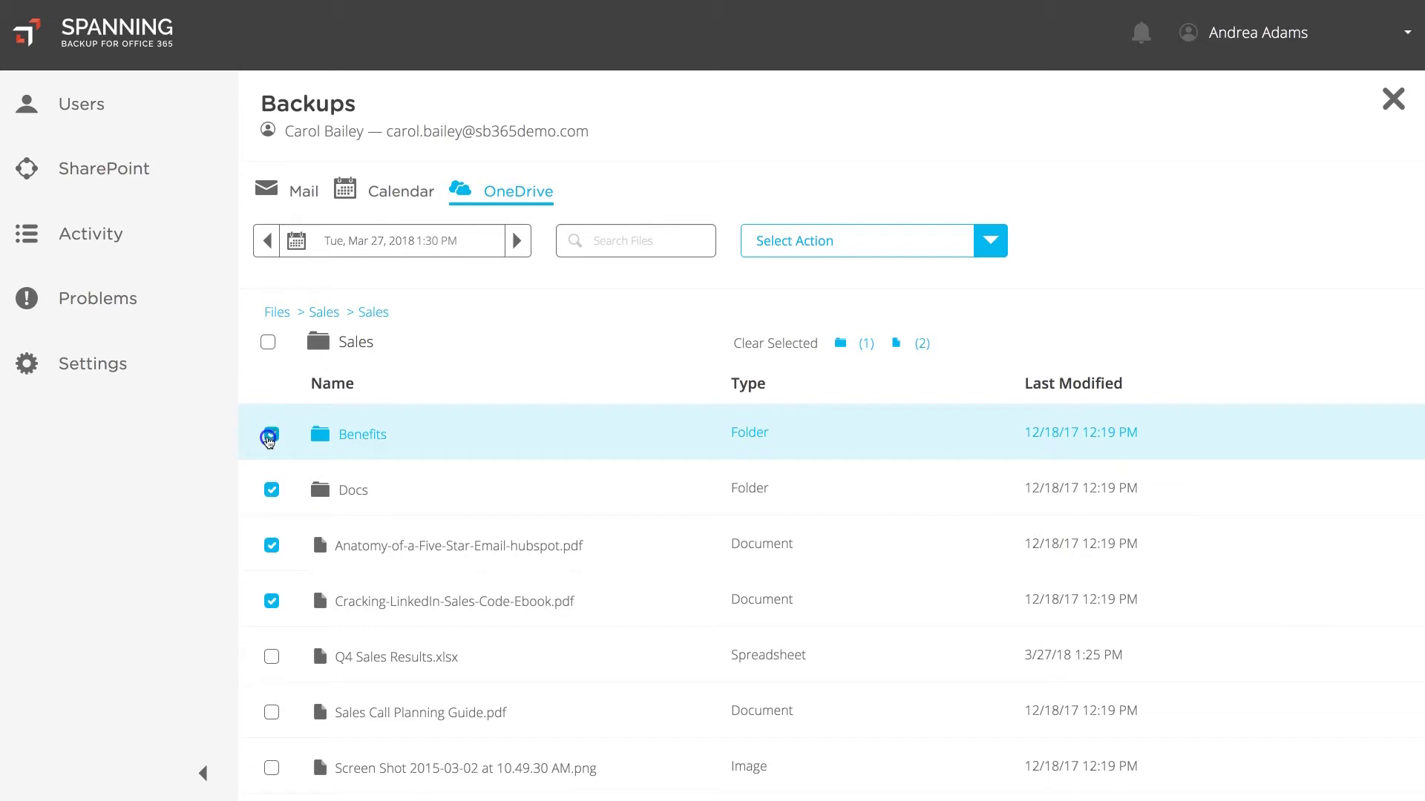
pyautogui.click(271, 438)
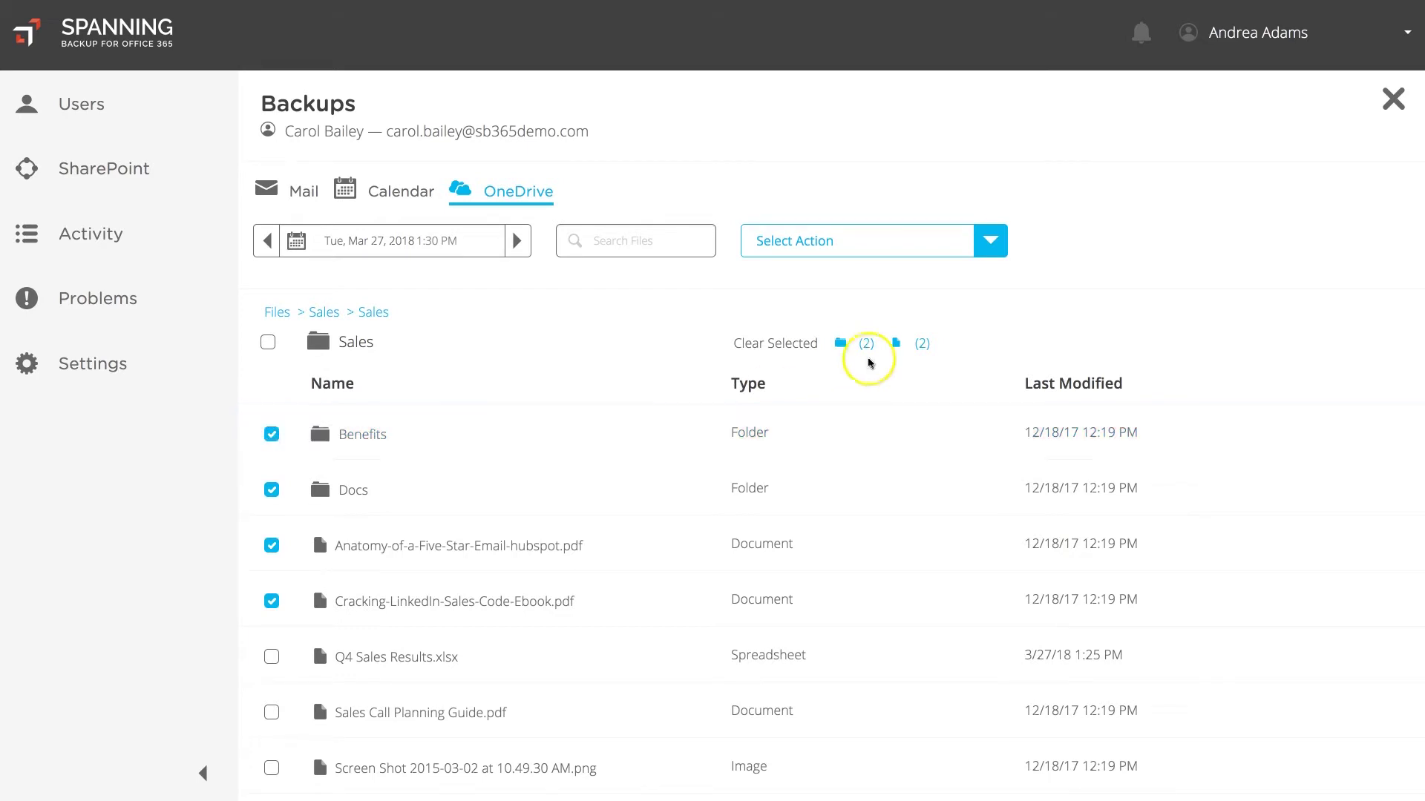
pyautogui.click(920, 249)
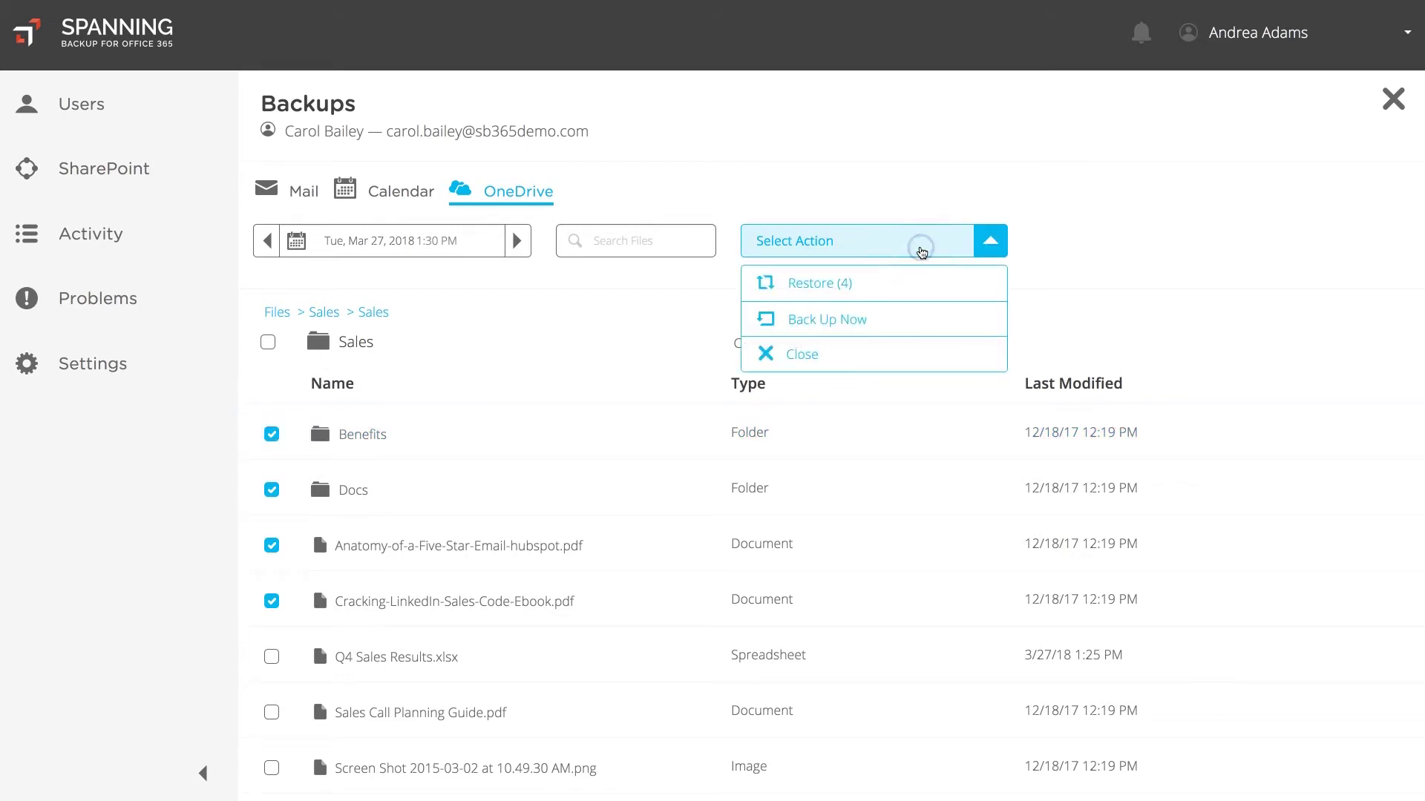
# Step: Restore the four marked OneDrive items to the target user via Different User
pyautogui.click(914, 288)
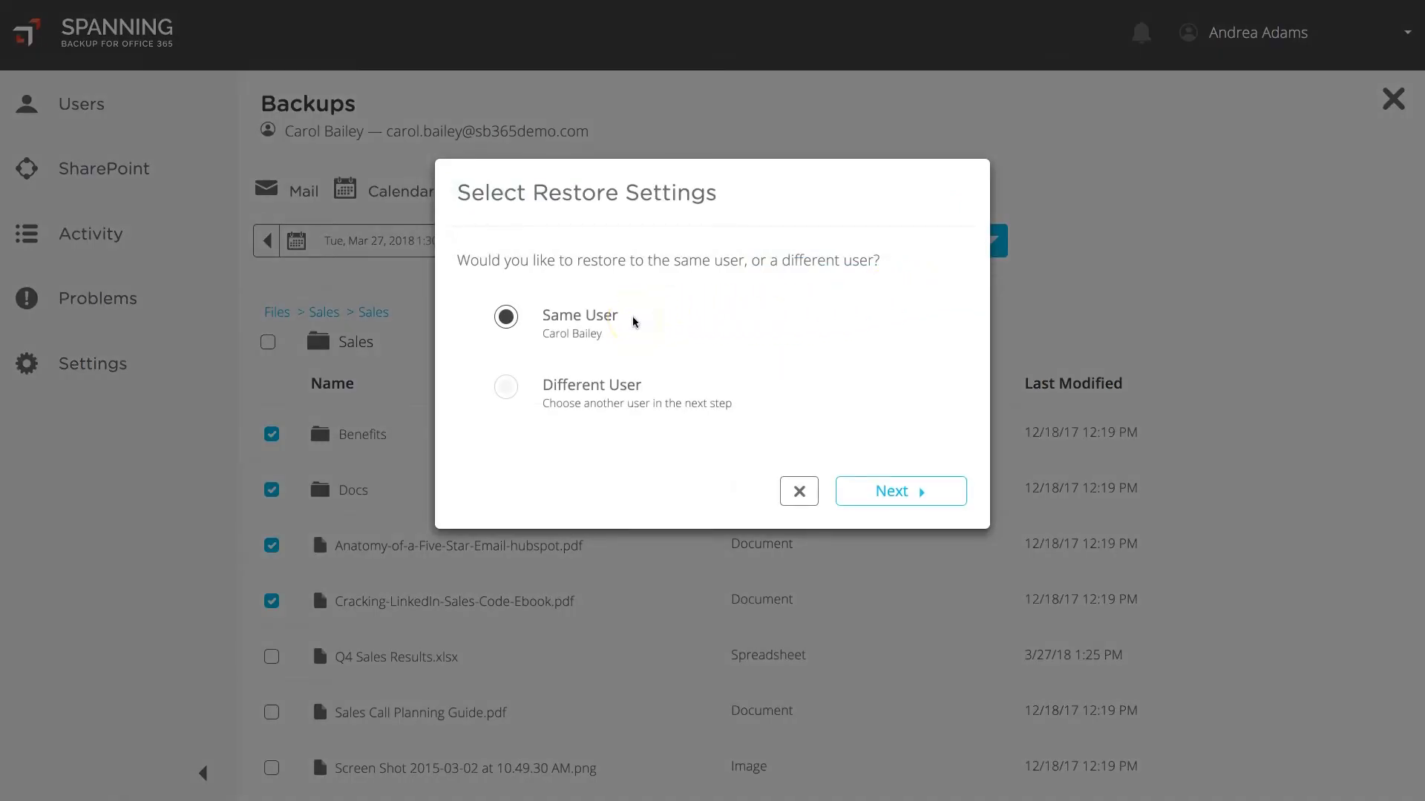
pyautogui.click(506, 388)
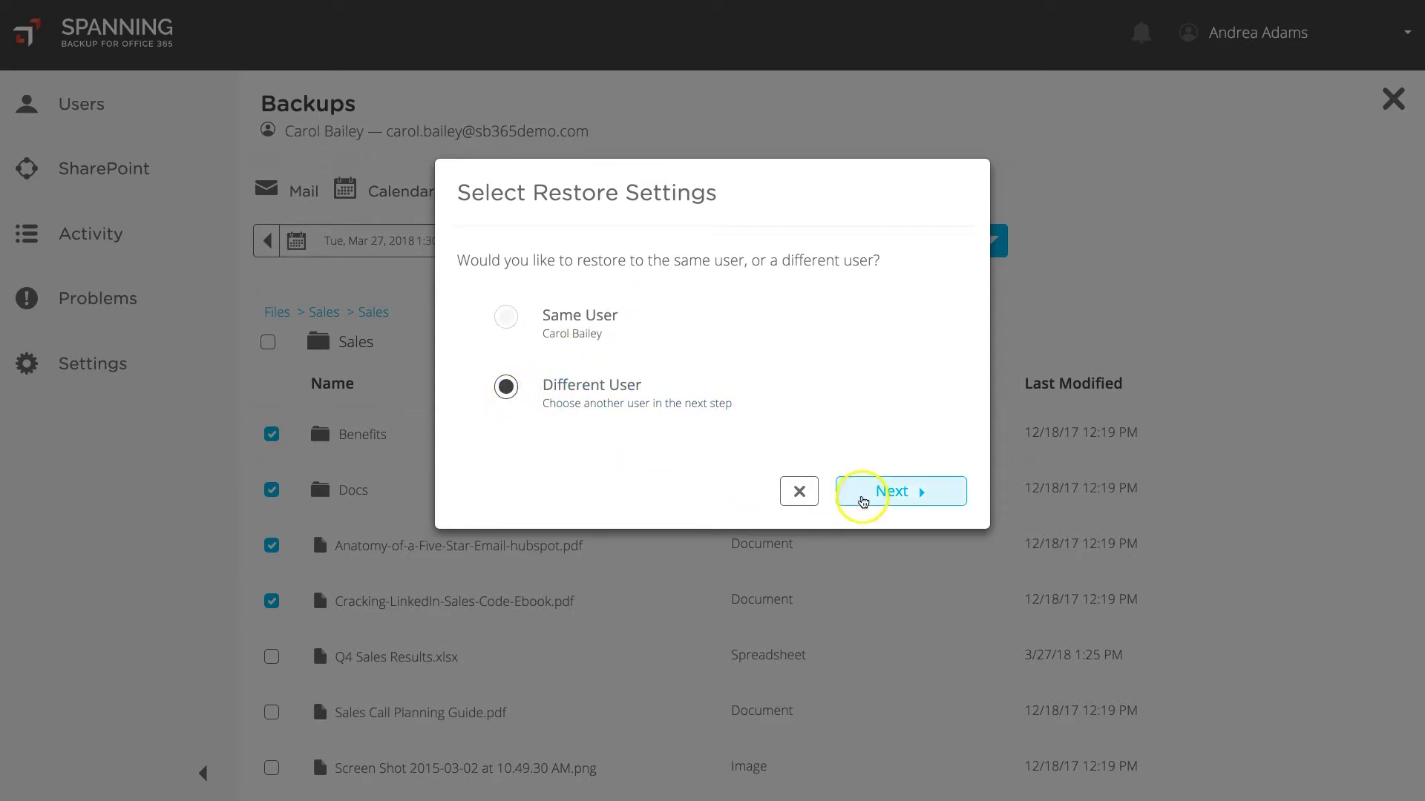
pyautogui.click(862, 493)
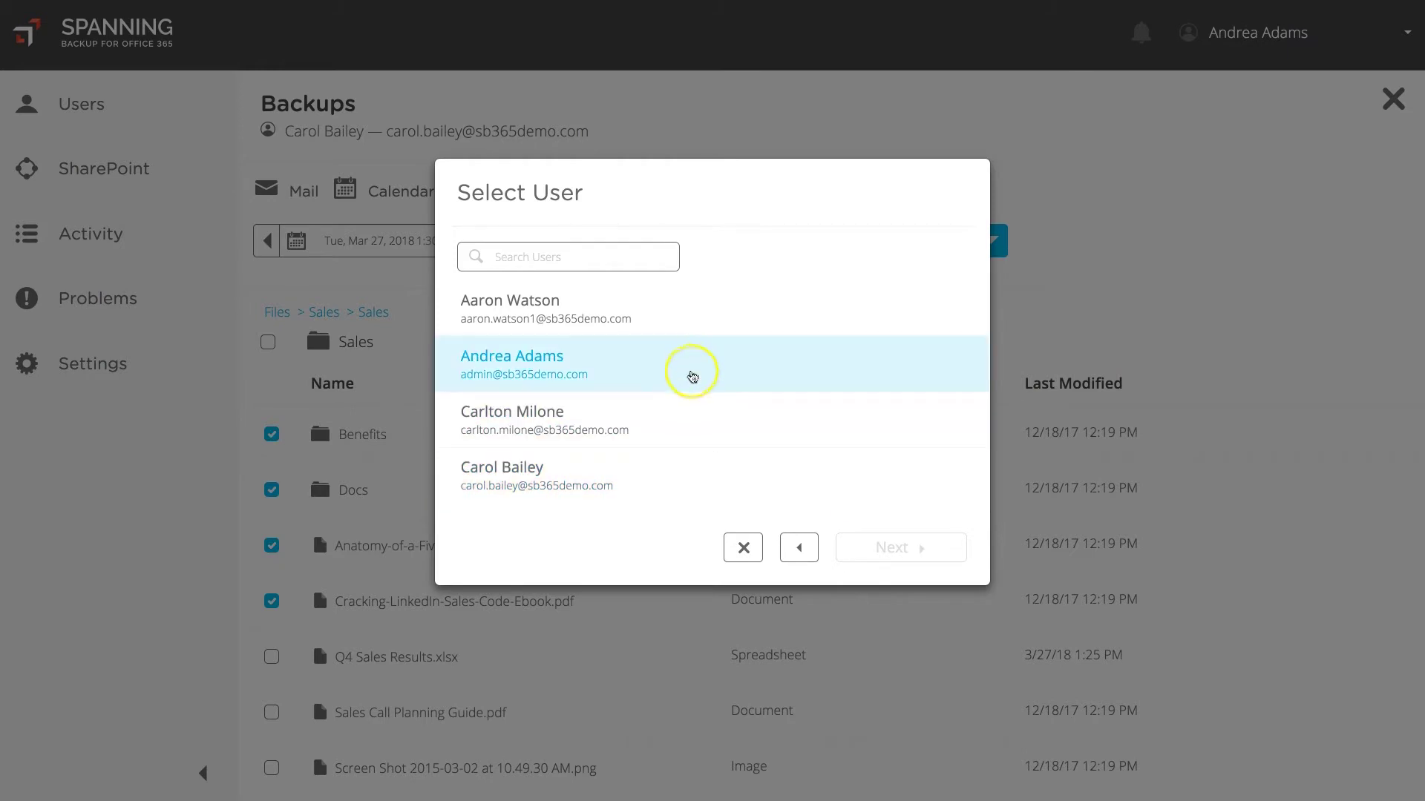
pyautogui.click(690, 370)
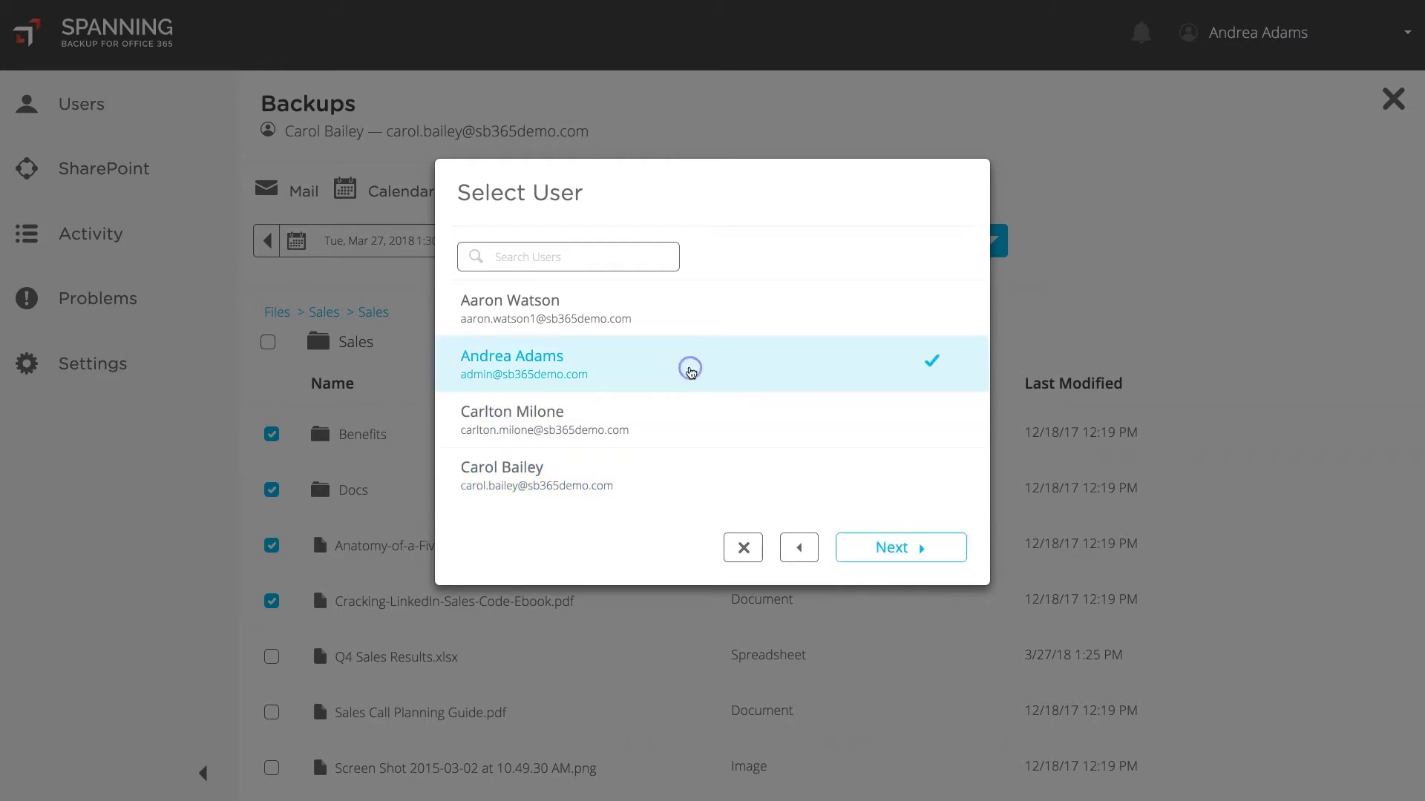
pyautogui.click(852, 549)
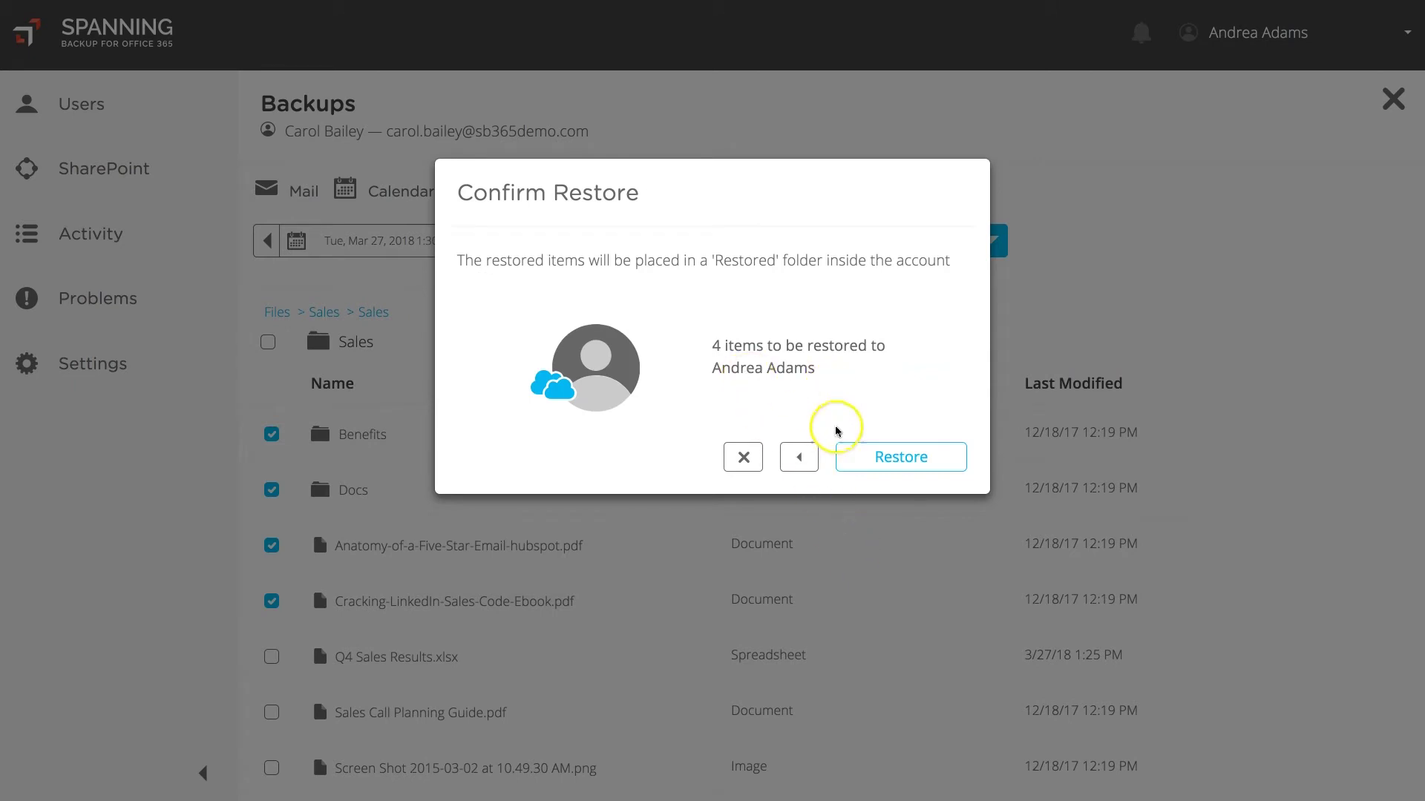
pyautogui.click(851, 468)
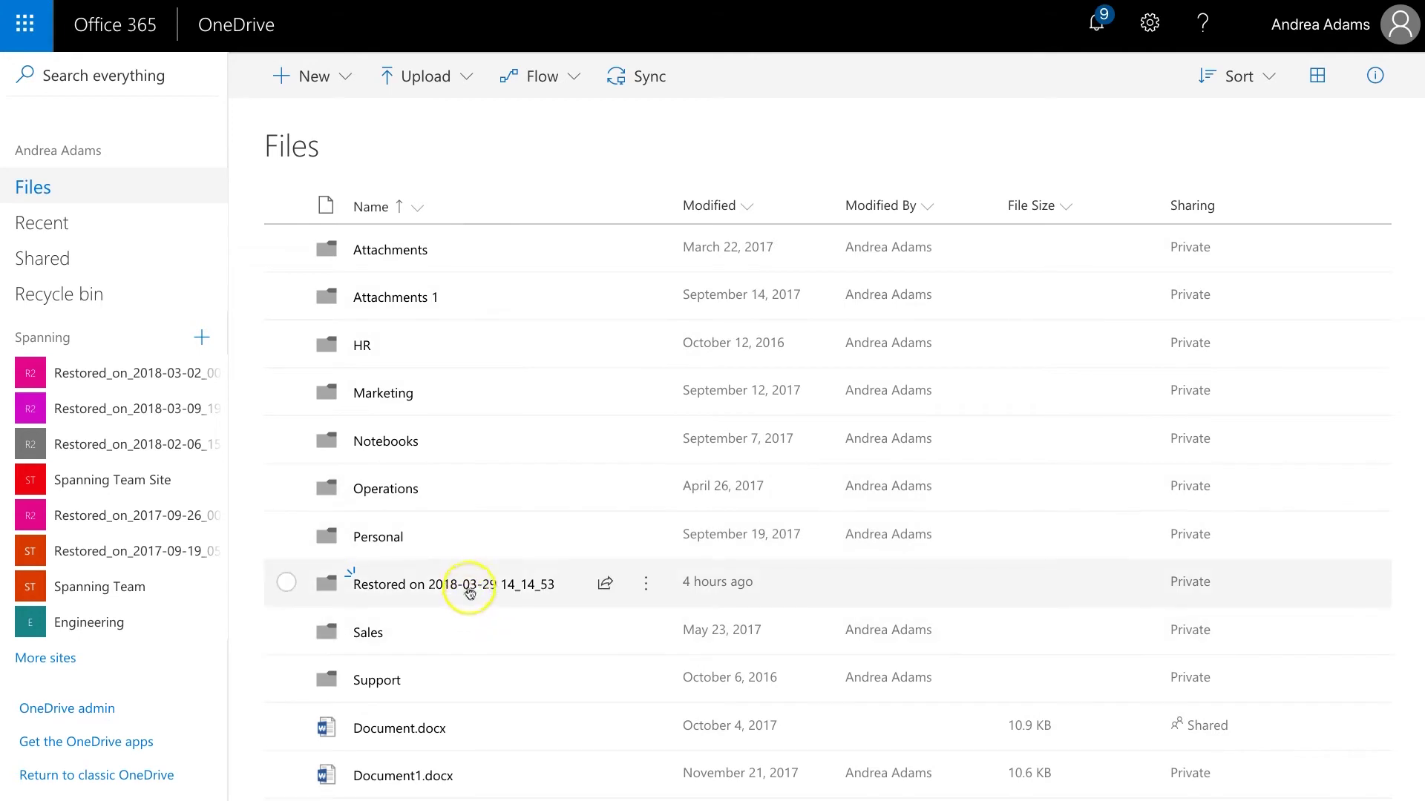
pyautogui.click(470, 587)
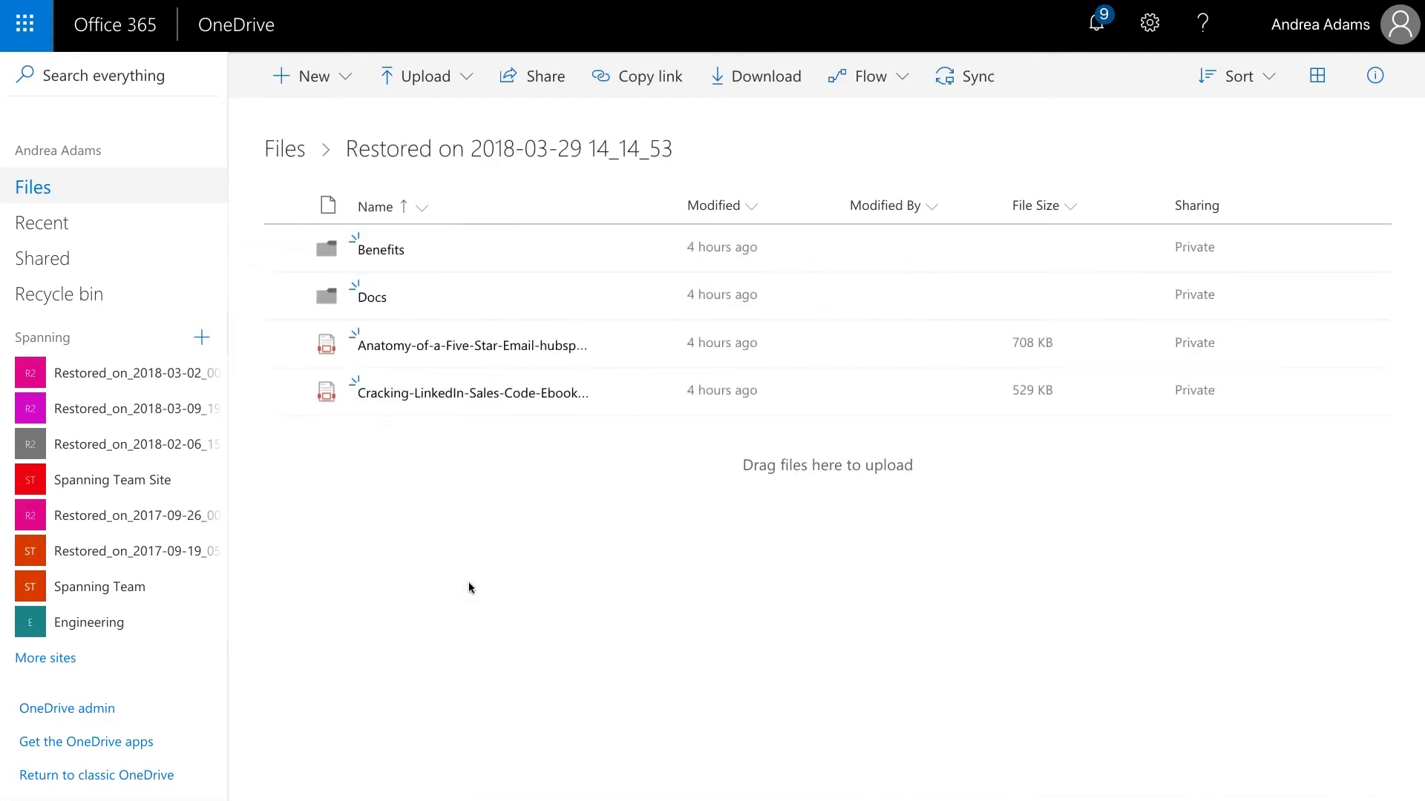
pyautogui.click(377, 299)
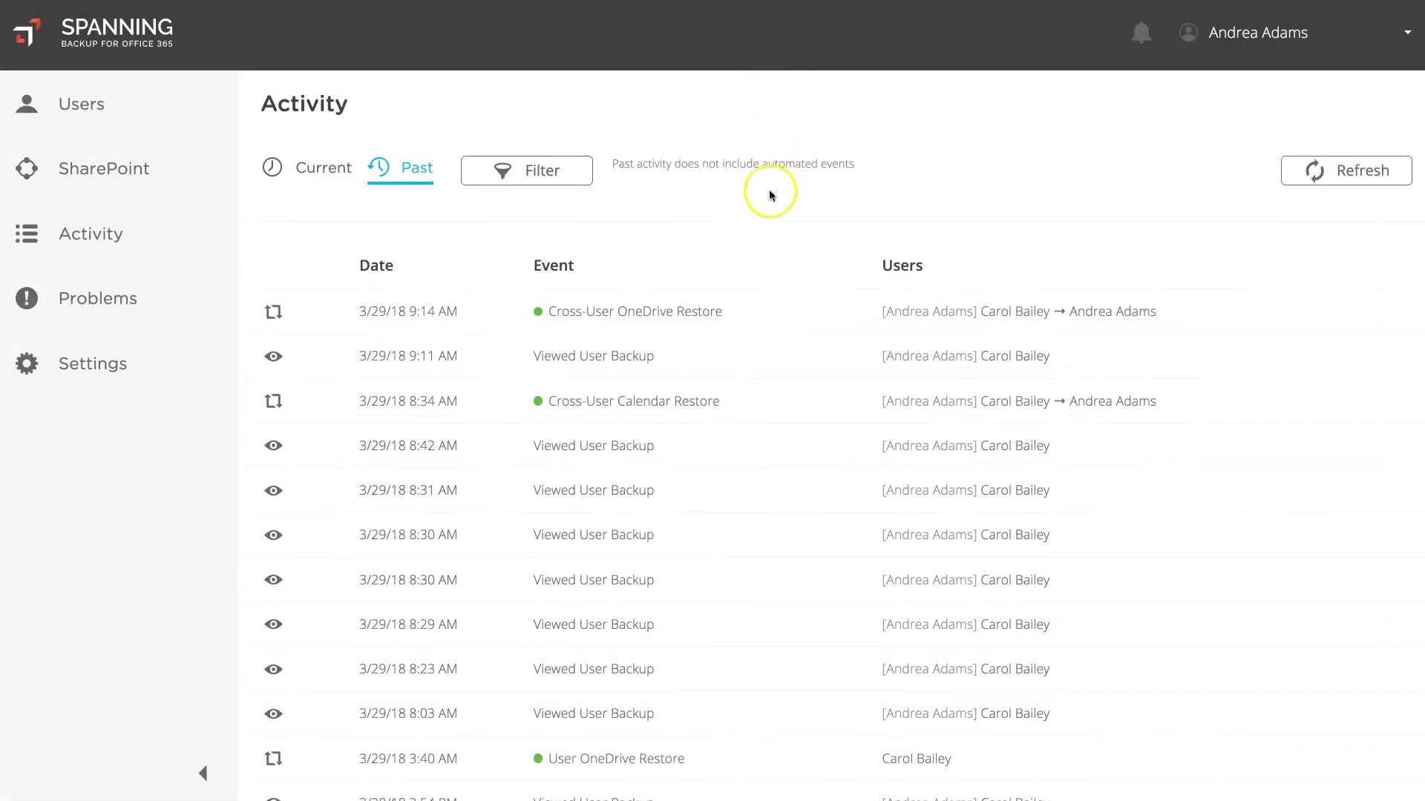
pyautogui.scroll(-3, 743, 400)
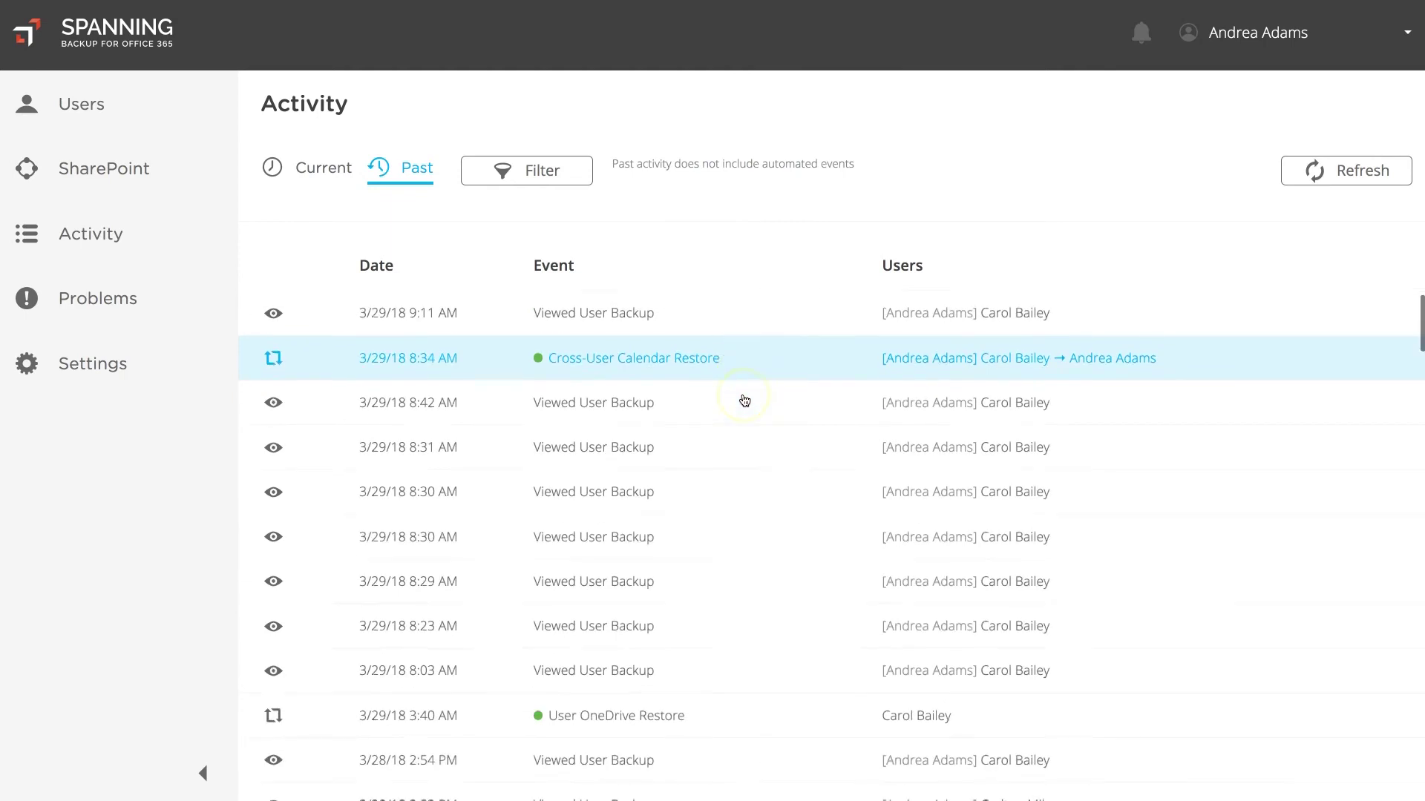
pyautogui.click(742, 412)
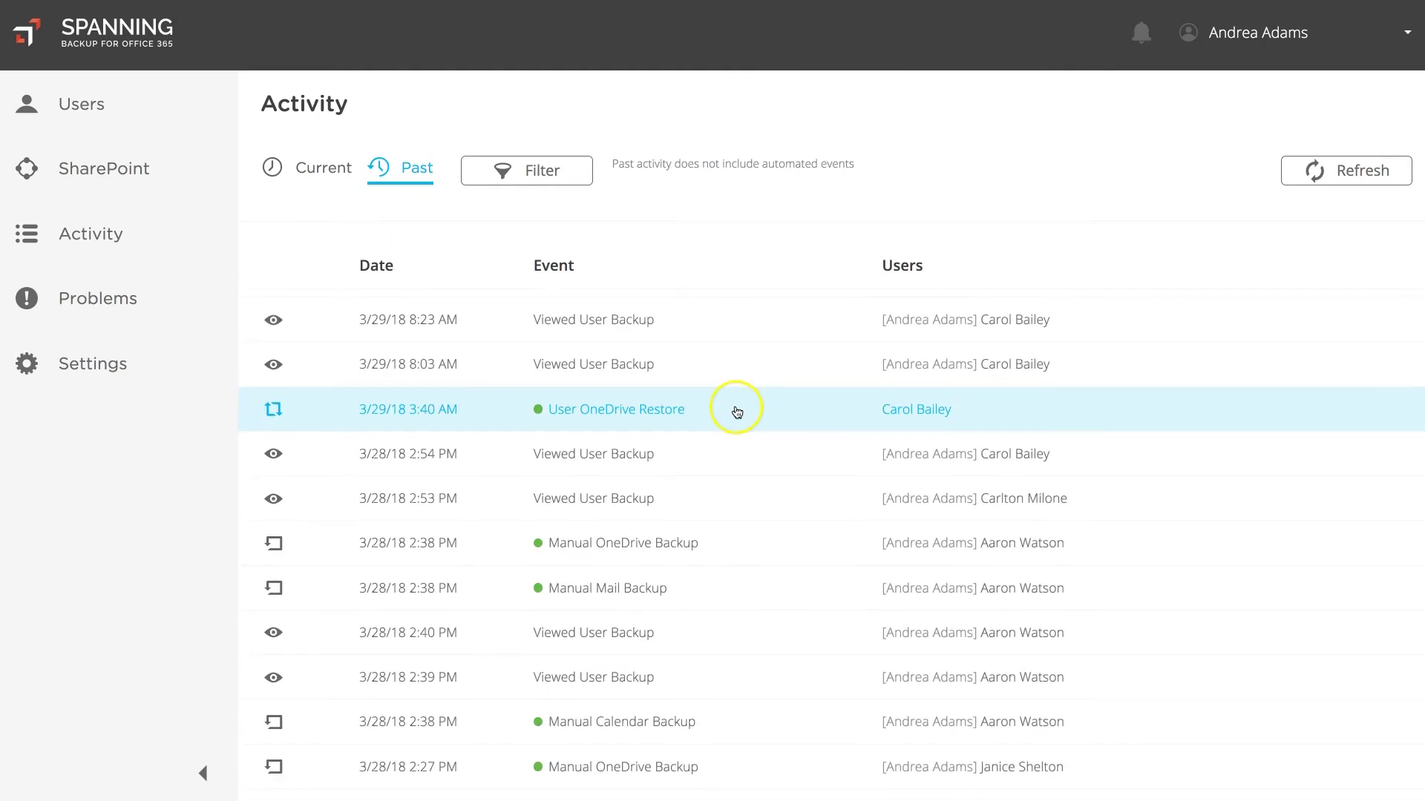
pyautogui.scroll(-4, 732, 545)
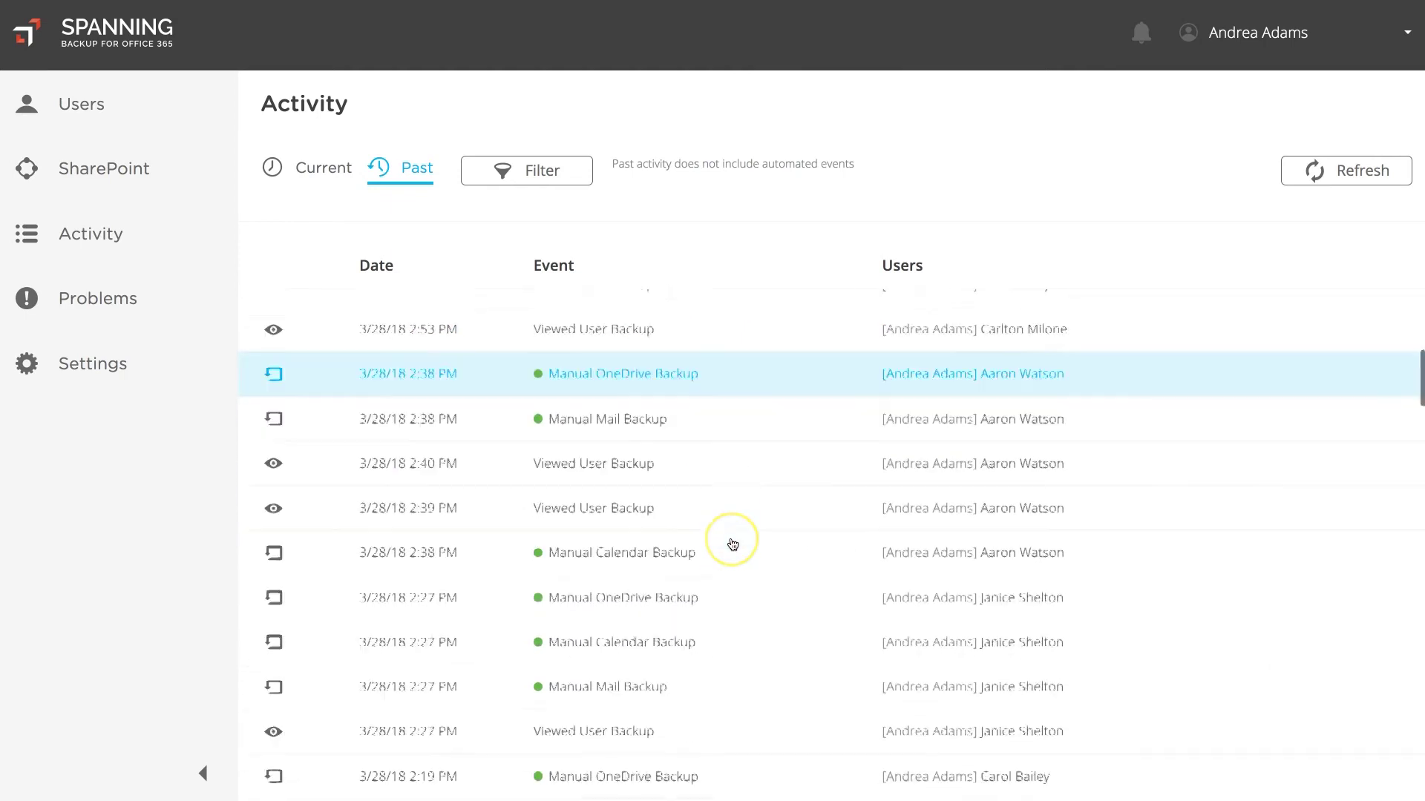
pyautogui.scroll(-5, 732, 545)
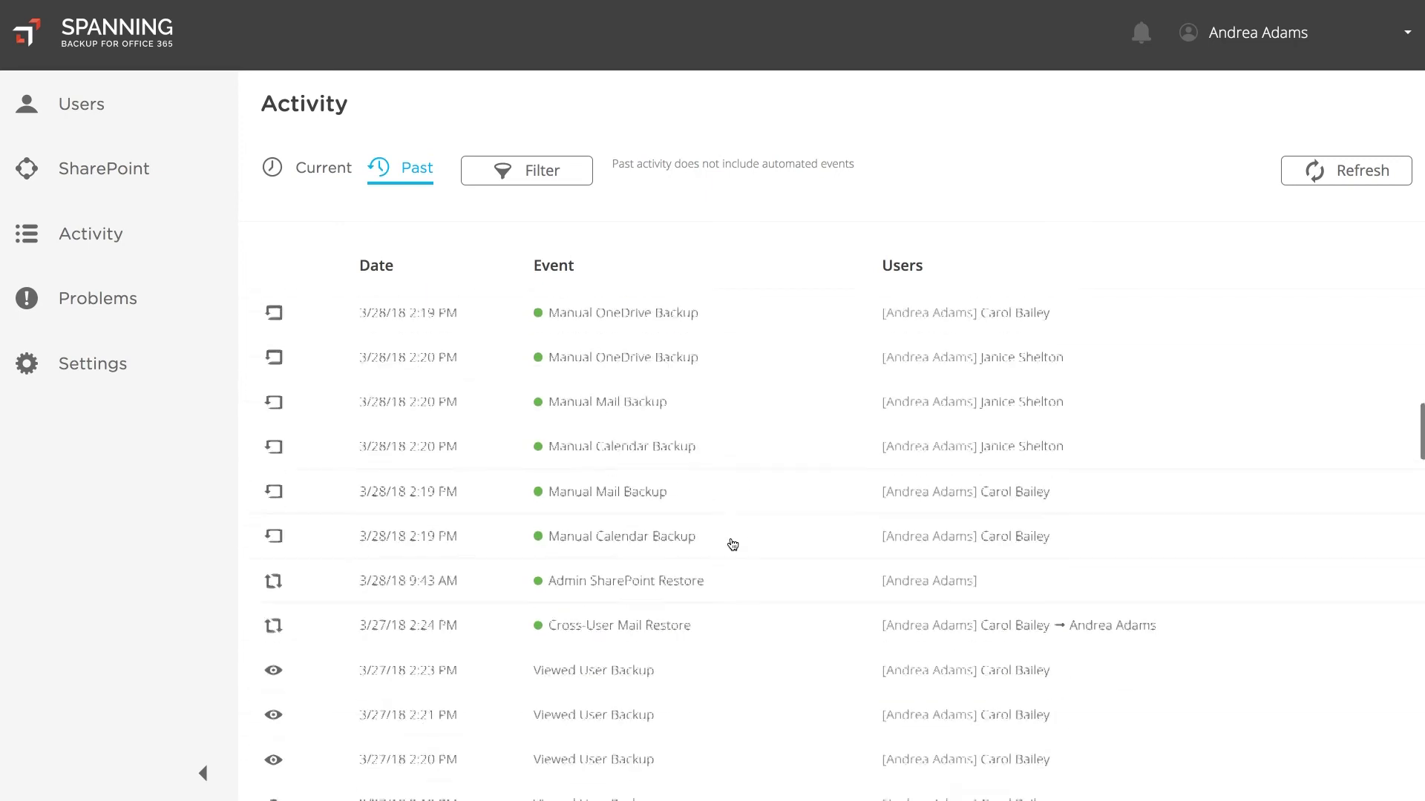
pyautogui.click(733, 573)
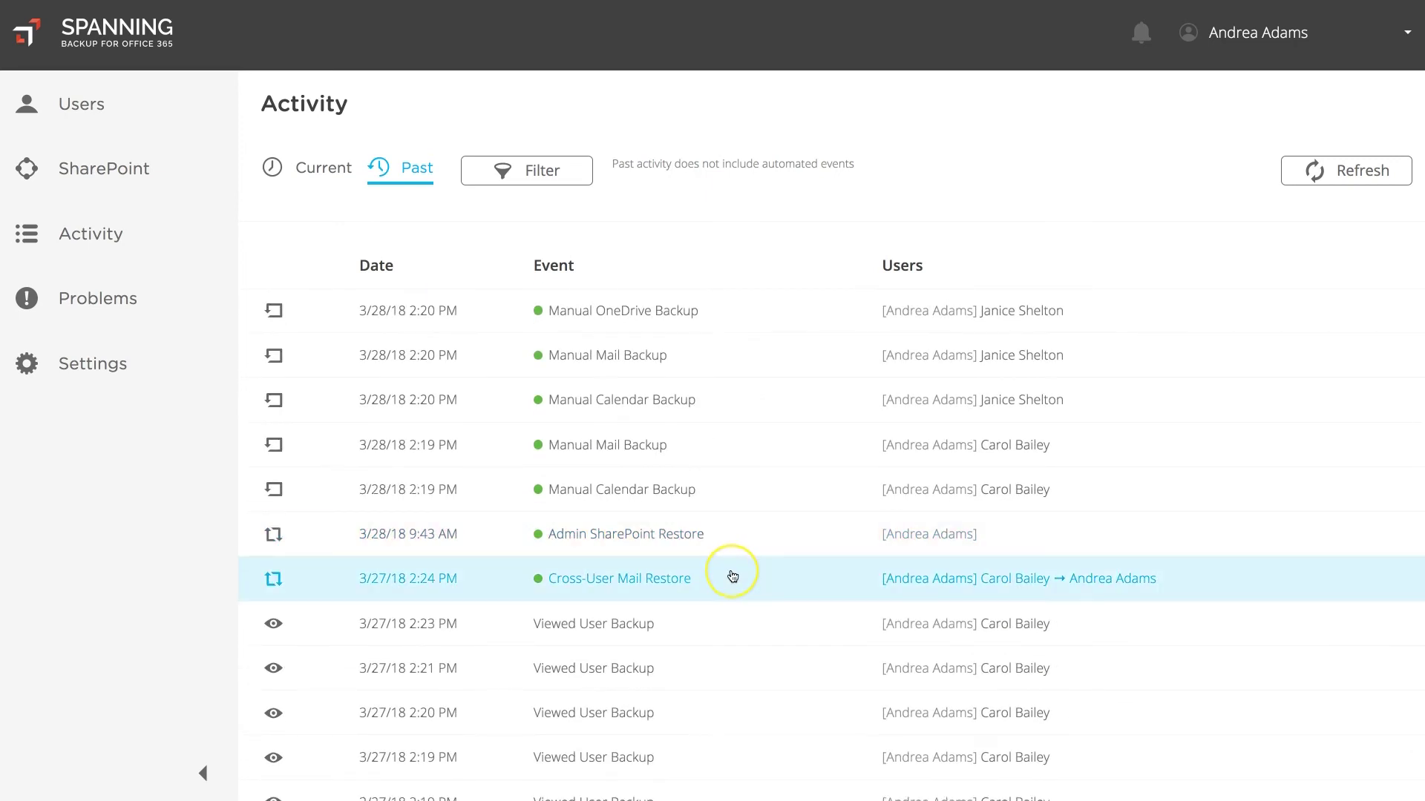